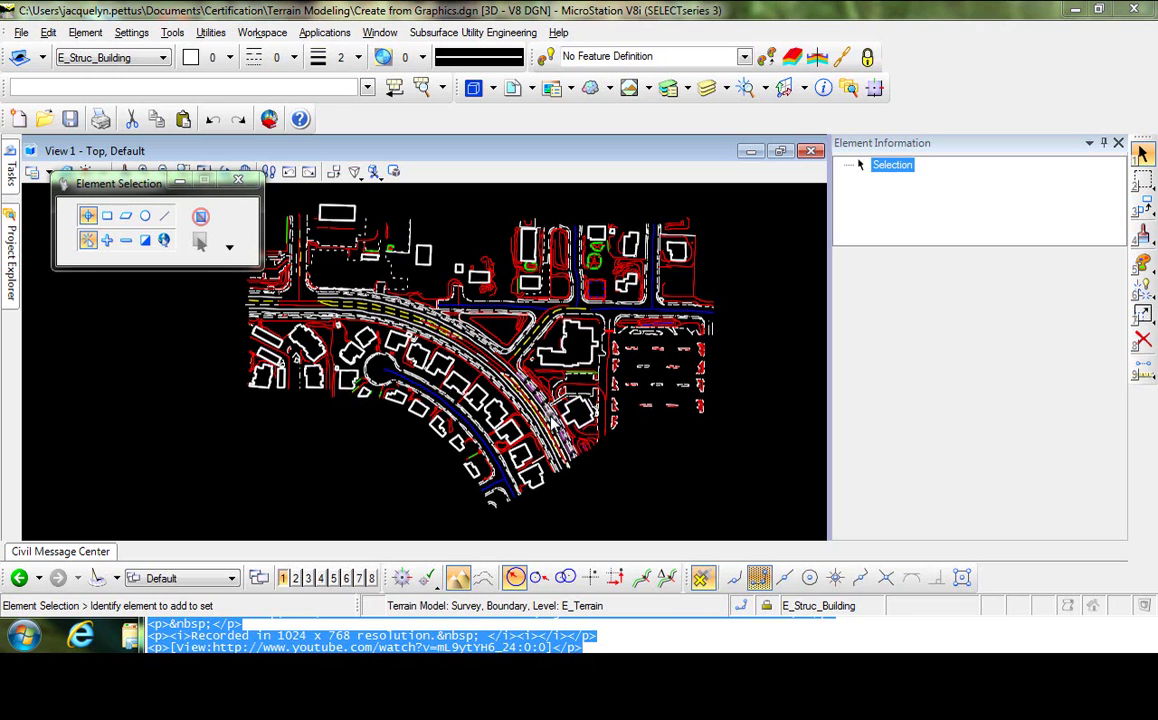
scroll(575, 432, "up", 5)
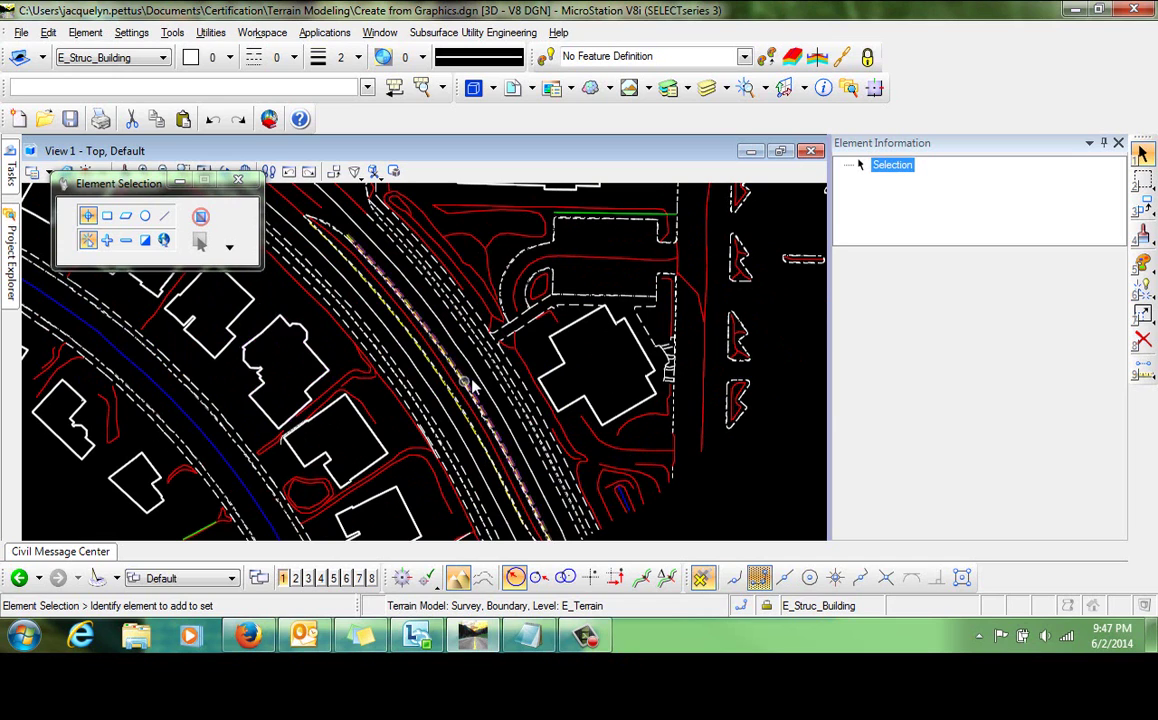
scroll(470, 383, "down", 3)
scroll(522, 398, "down", 2)
scroll(522, 398, "down", 1)
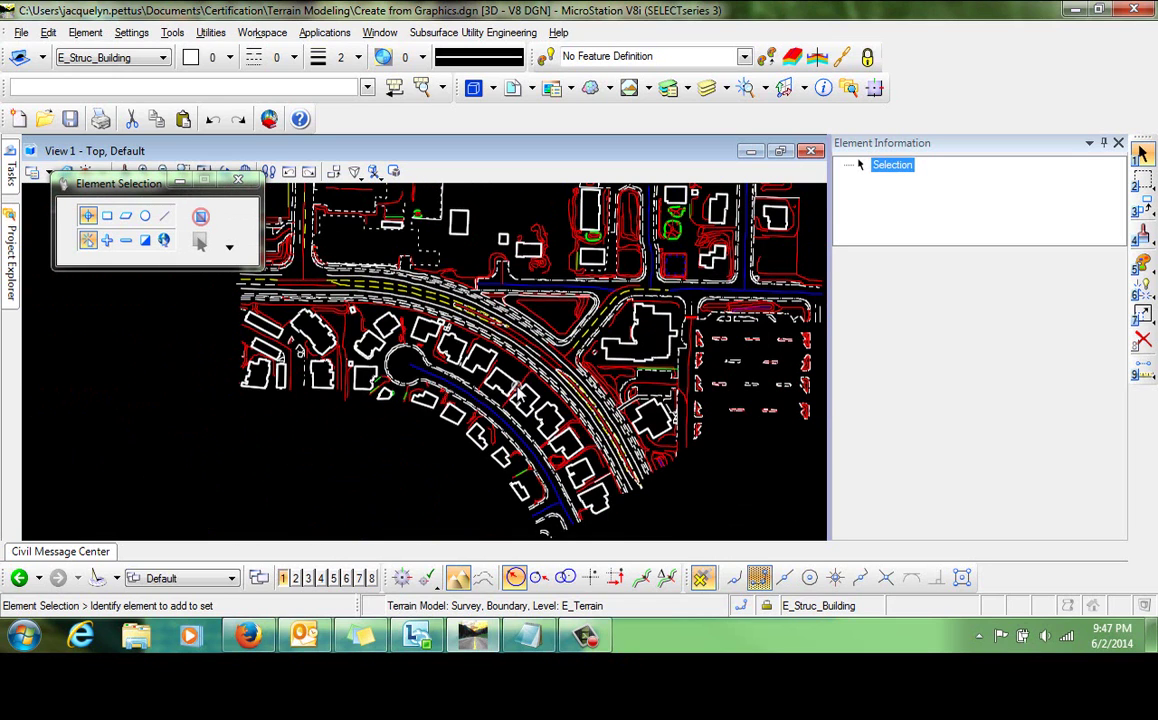
middle_click_drag(583, 340, 545, 367)
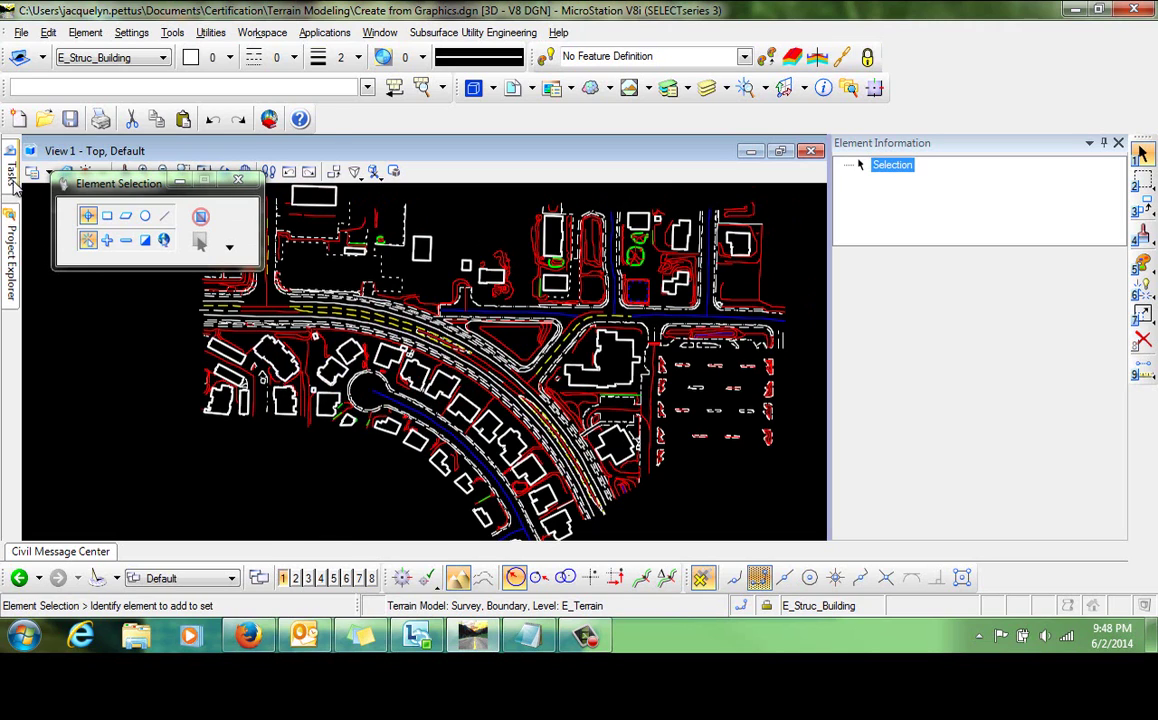
Open the Terrain Filter Manager and create a filter named Buildings in Create from Graphics.dgn.
mouse_move(10, 176)
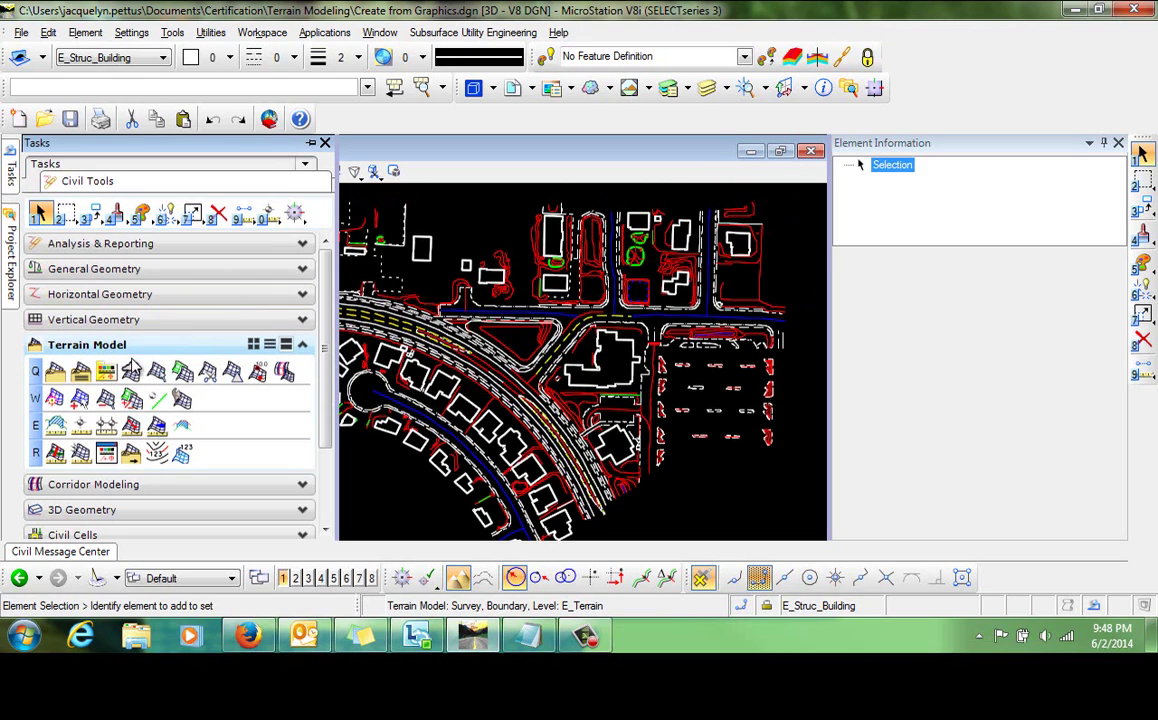
left_click(106, 453)
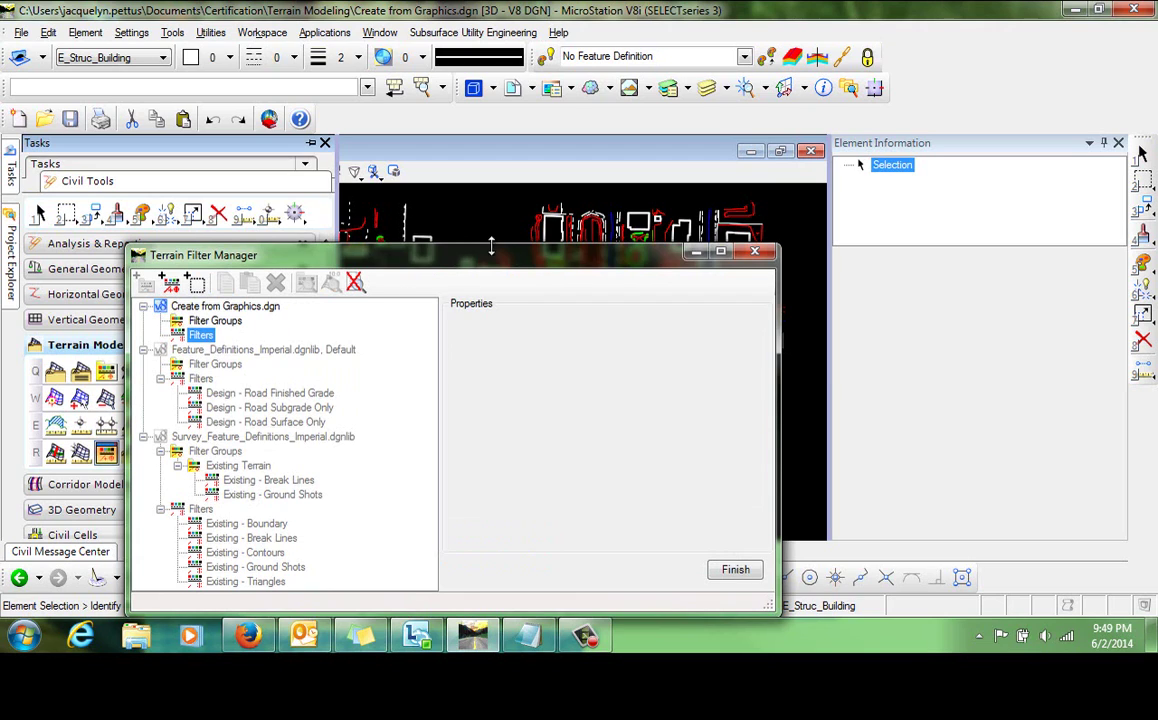
right_click(203, 340)
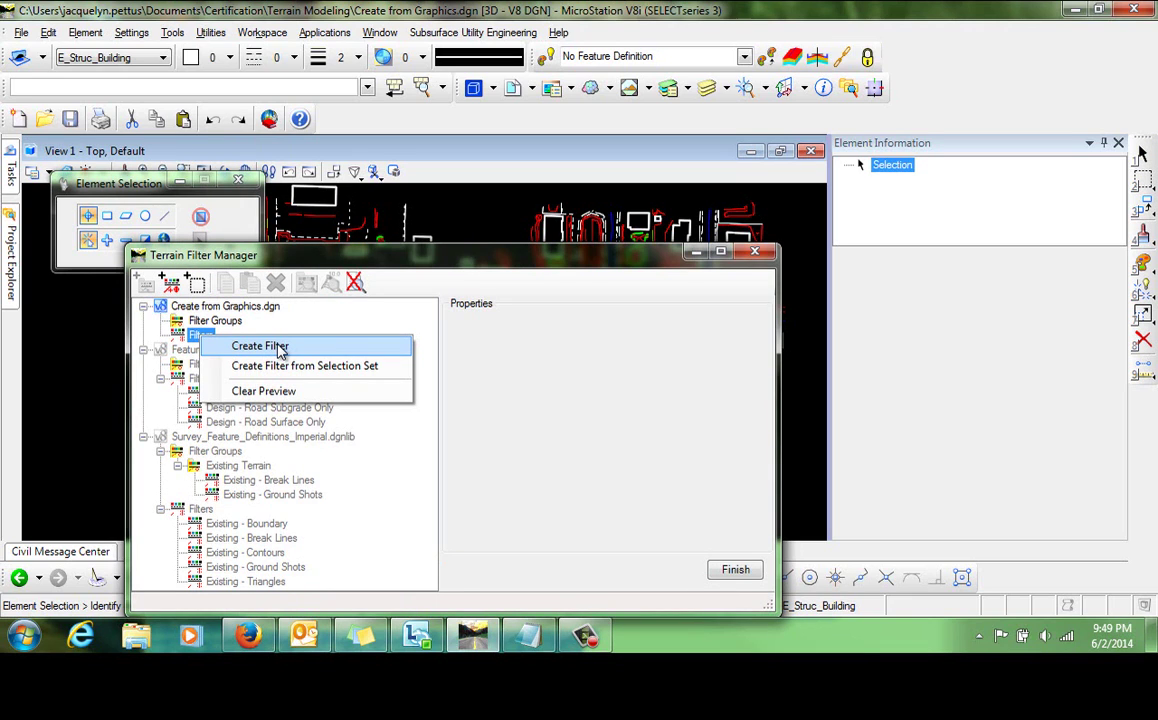
left_click(262, 346)
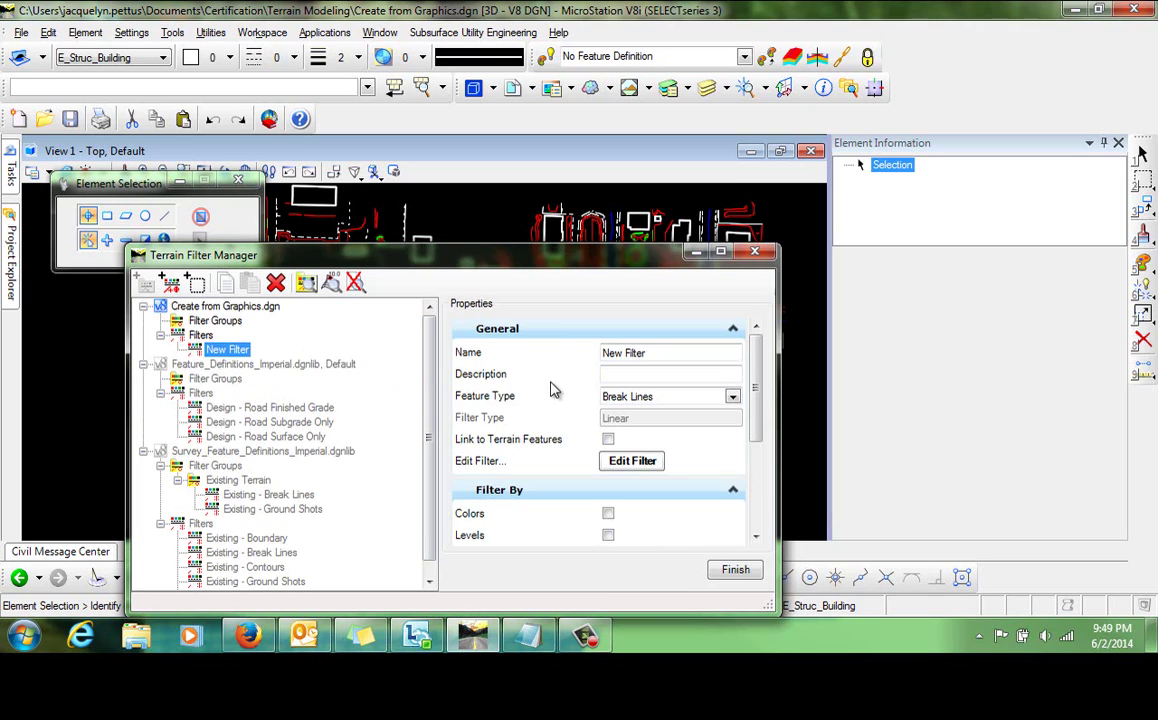
left_click(666, 353)
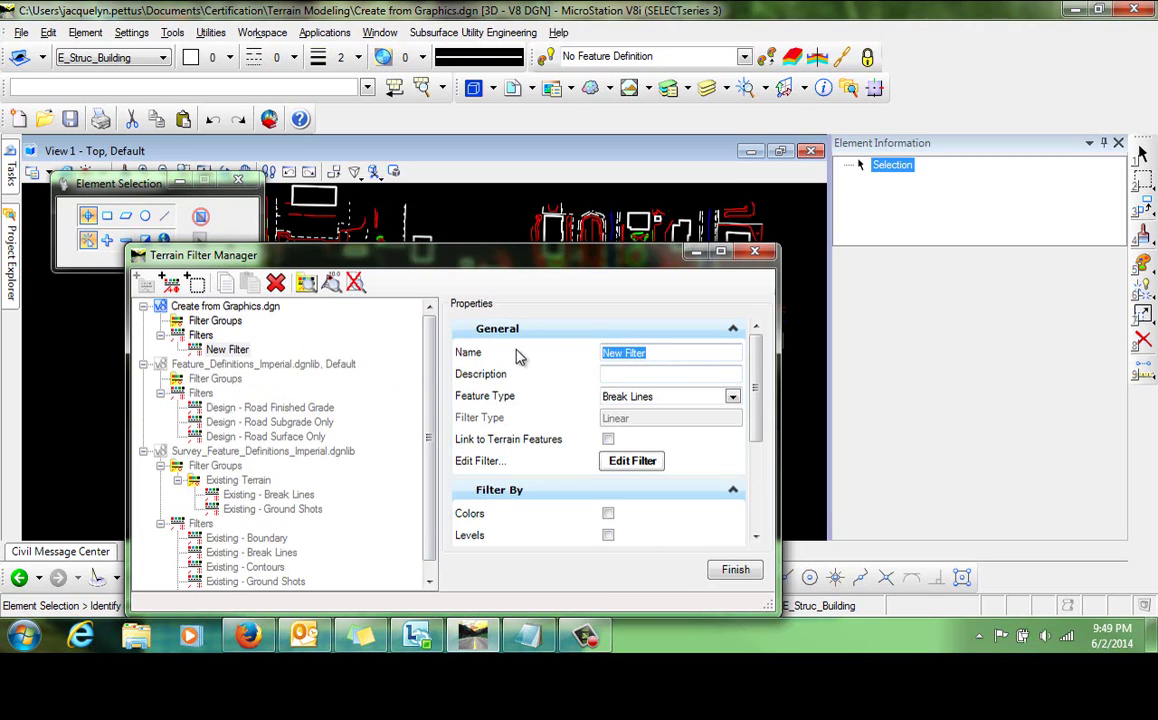
type("Buildings")
key("Return")
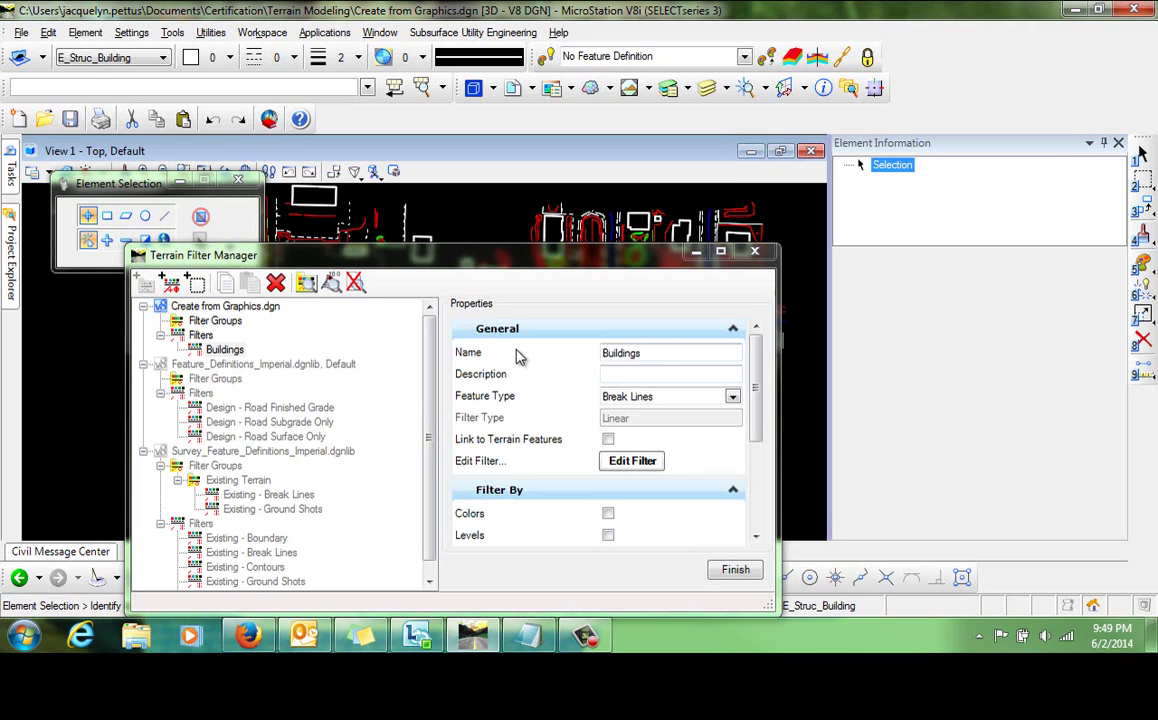
Give the Buildings filter the description Buildings, set its feature type to Void and link it to terrain features.
left_click(667, 375)
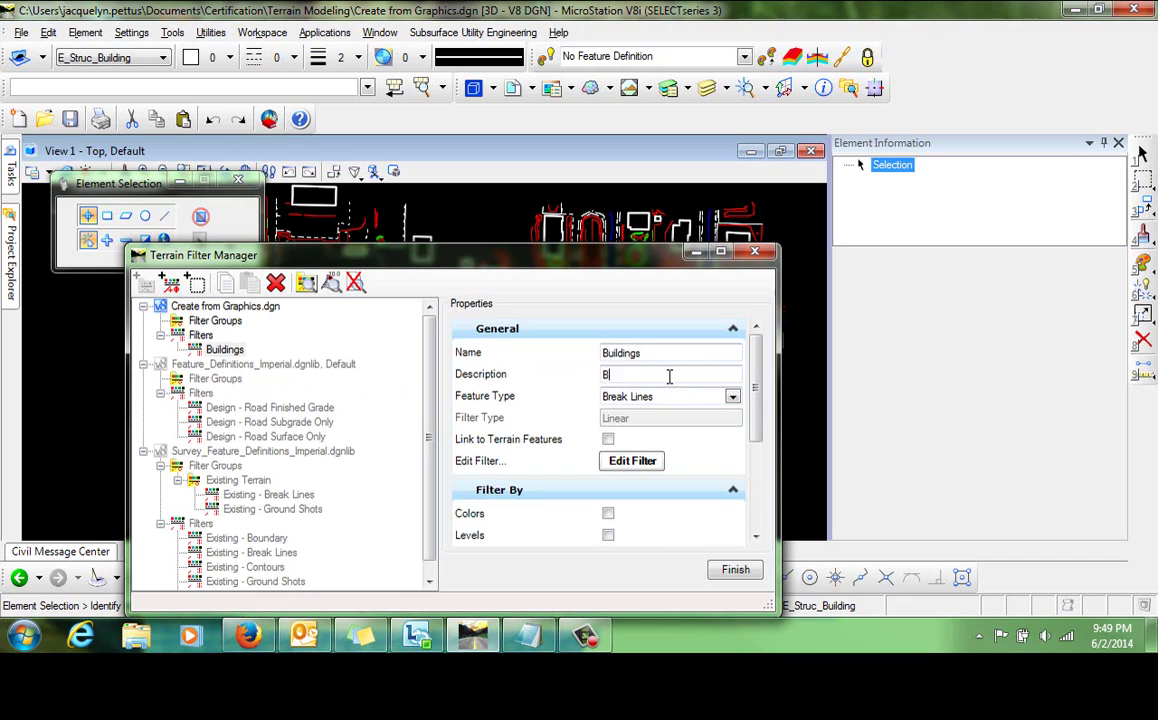
type("Buildings")
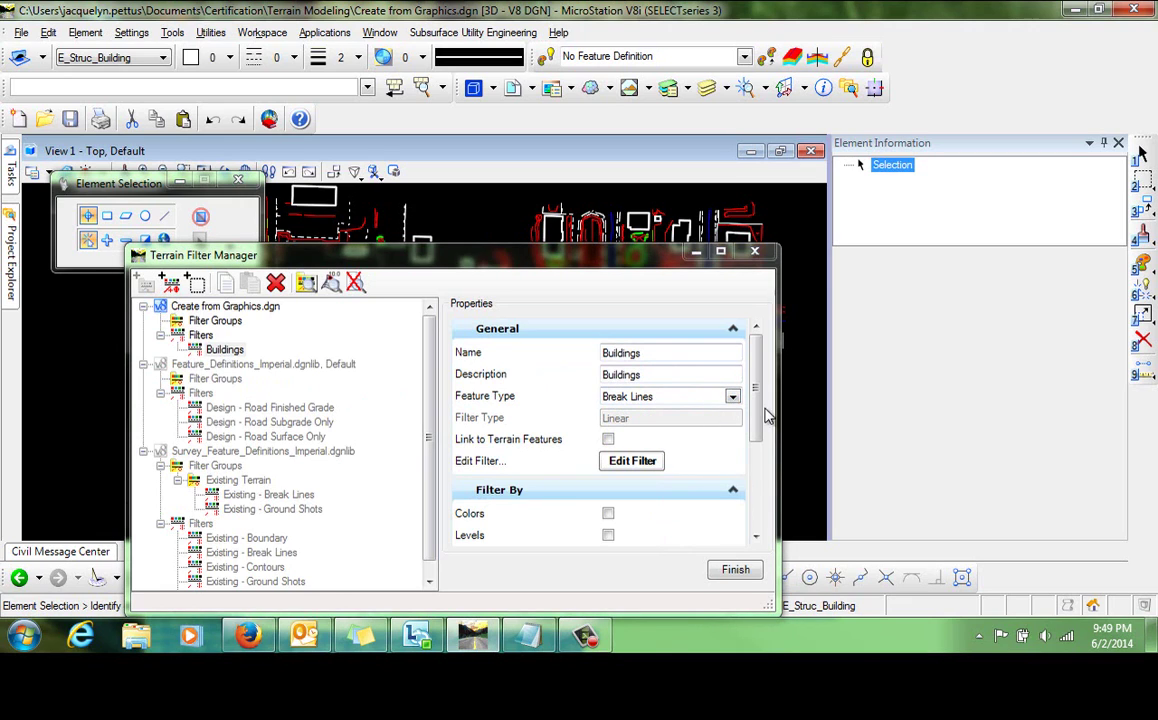
left_click(733, 397)
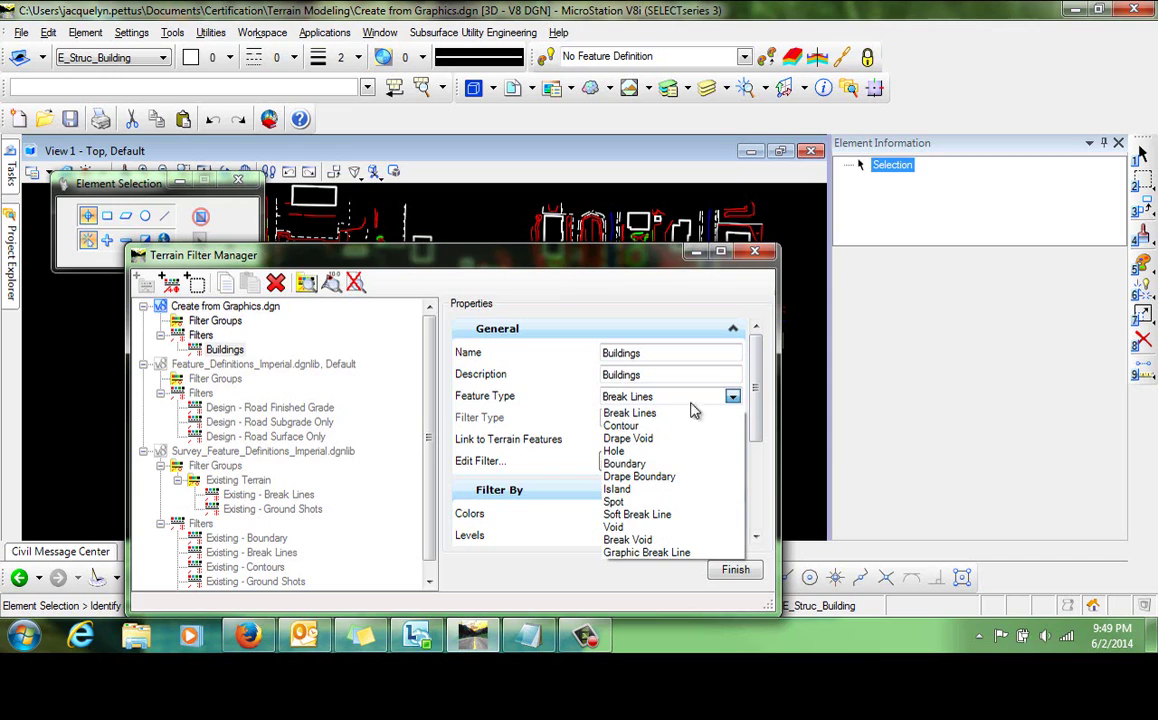
left_click(618, 527)
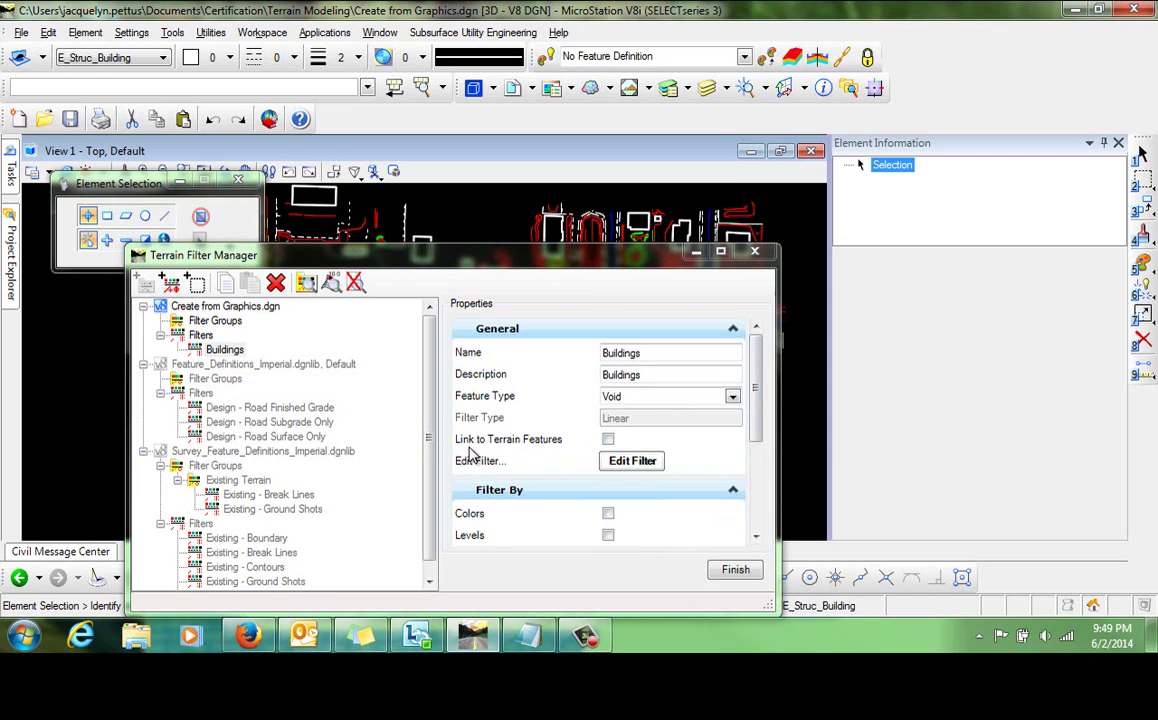
left_click(608, 440)
Edit the Buildings filter so that it selects elements on the E_Struc_Building level.
left_click(630, 461)
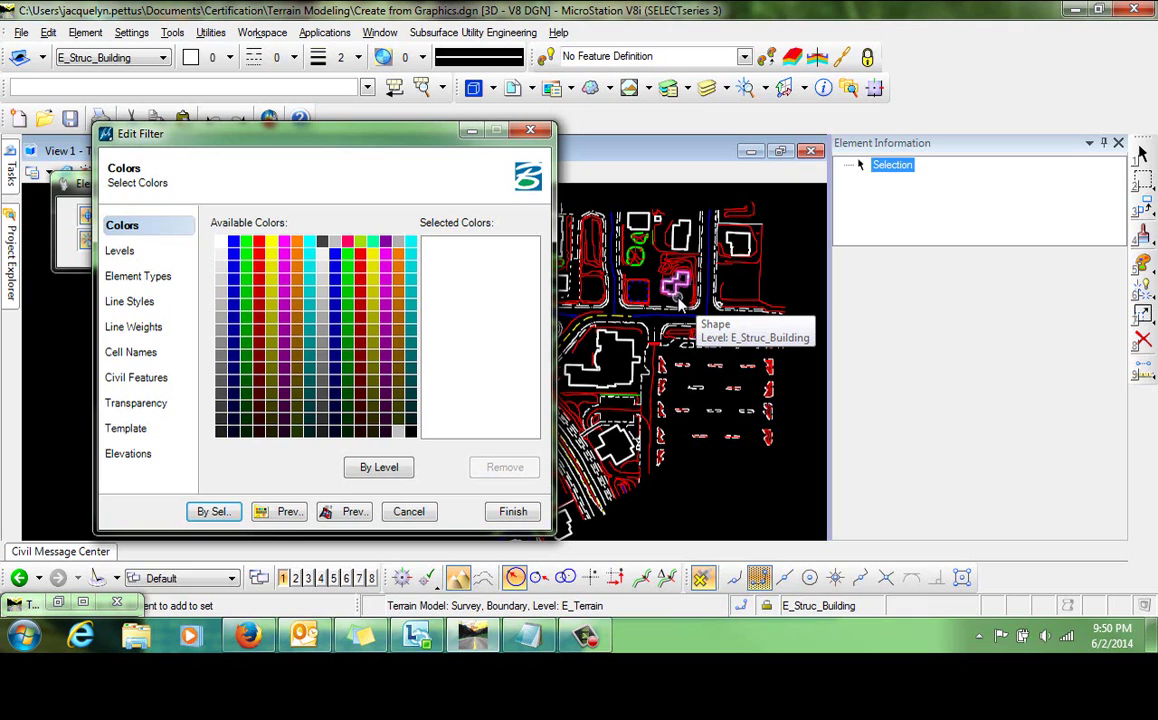
left_click(119, 251)
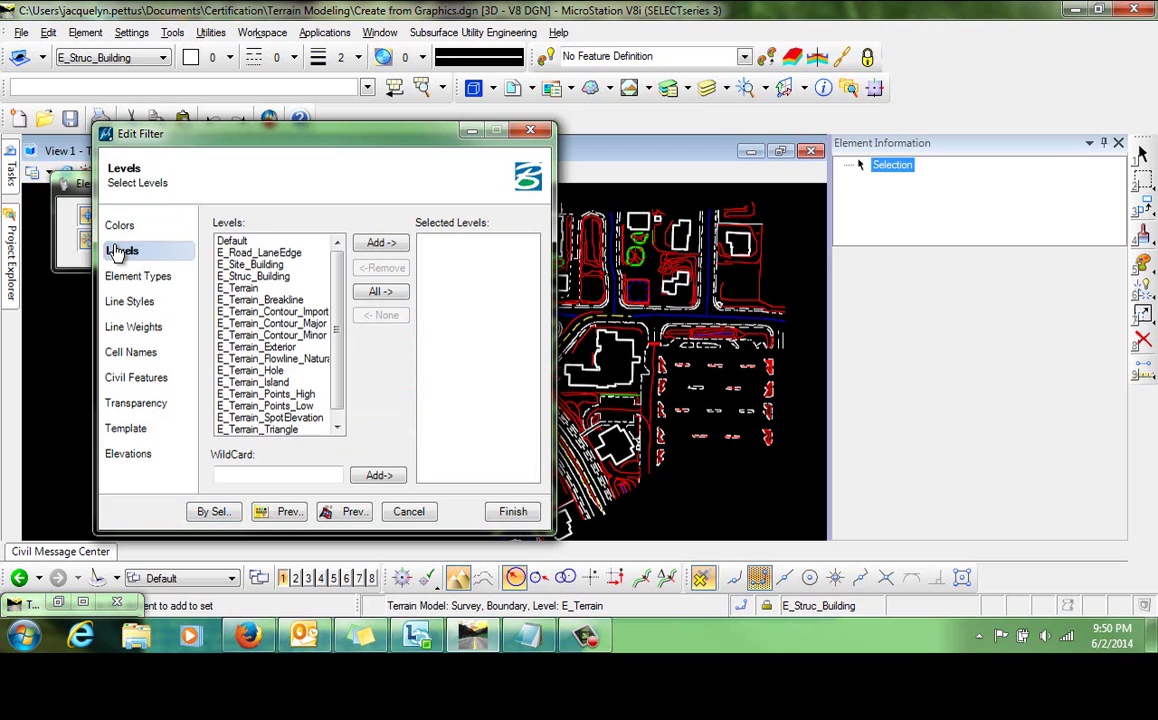
left_click(252, 276)
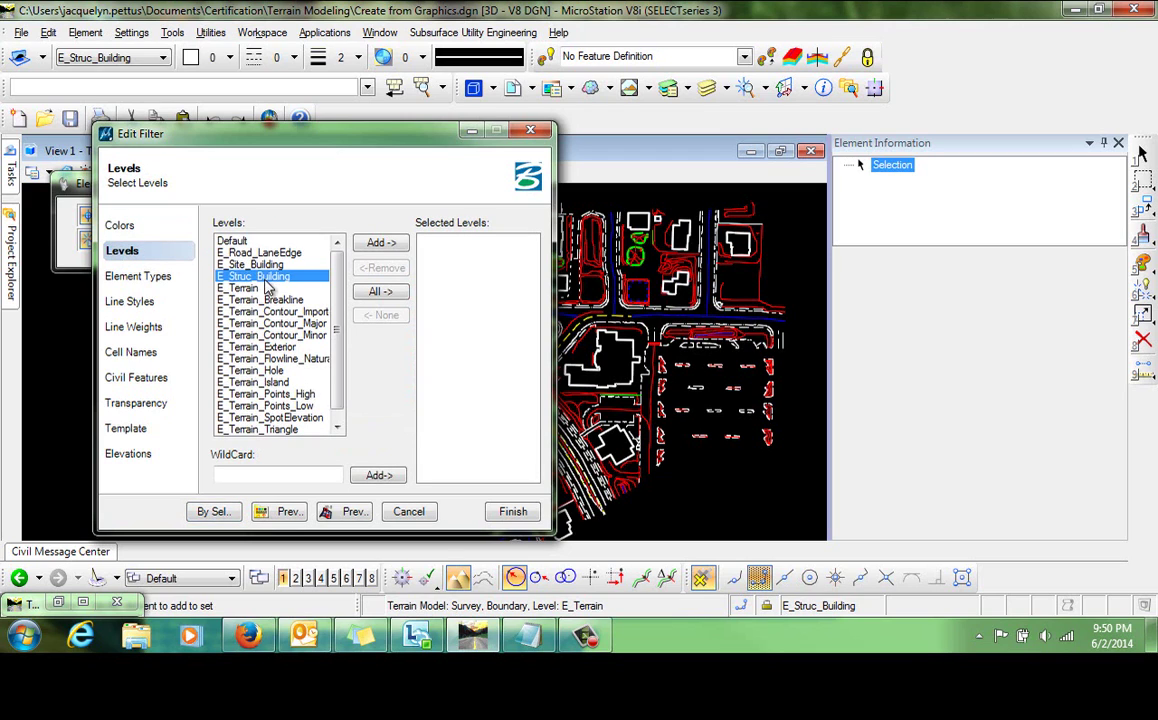
left_click(380, 245)
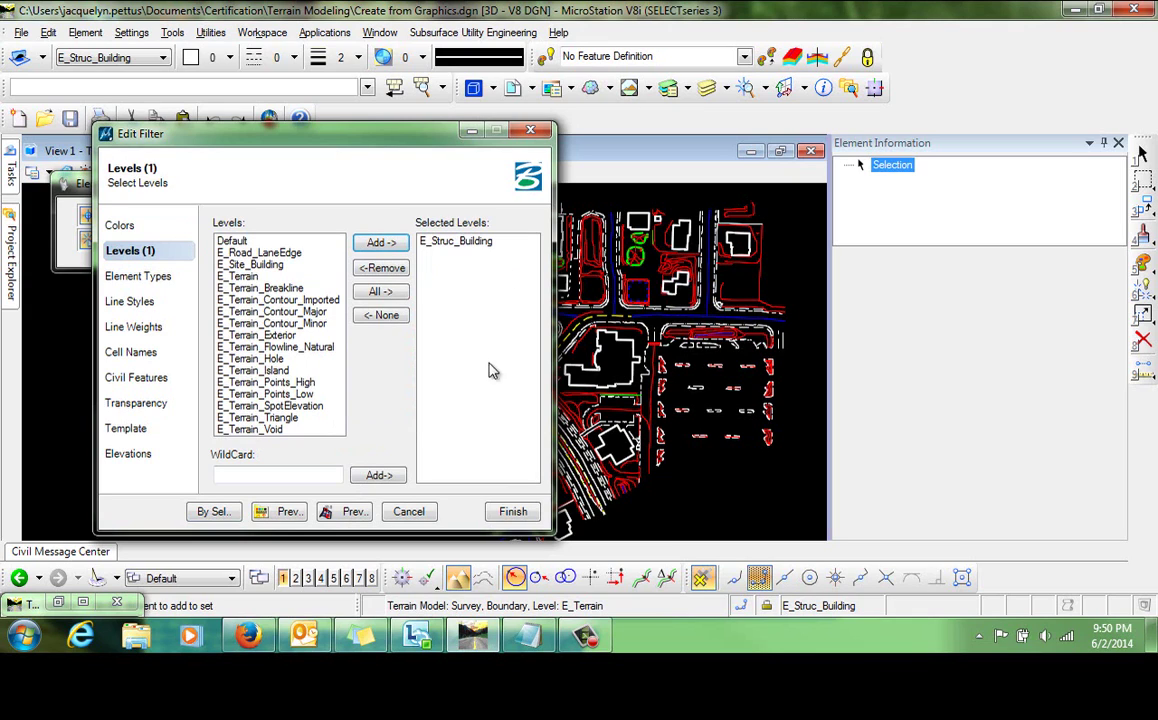
left_click(520, 514)
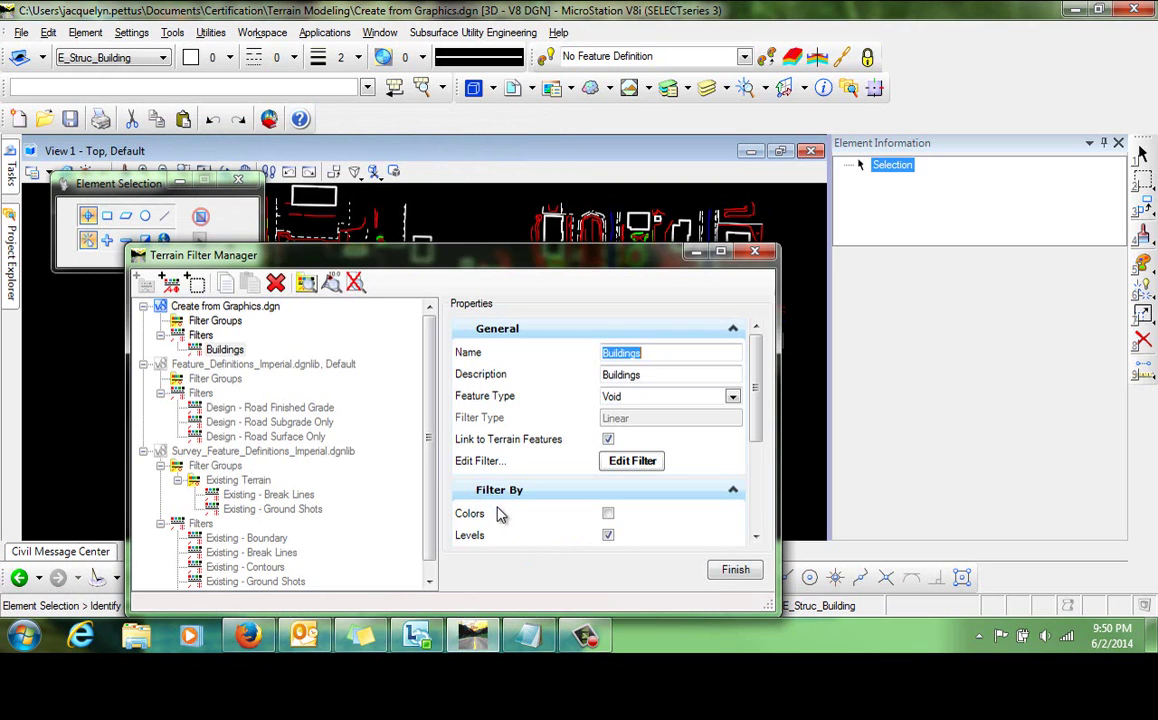
Create a second terrain filter in Create from Graphics.dgn and name it Break Lines.
right_click(204, 338)
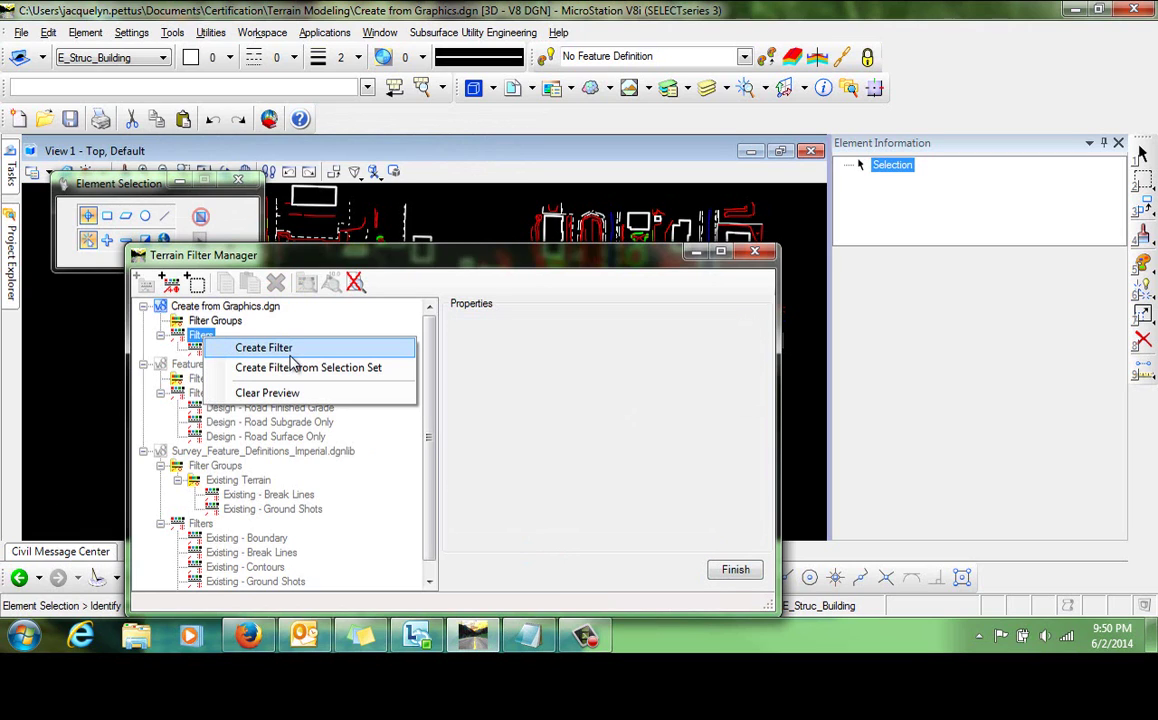
left_click(265, 348)
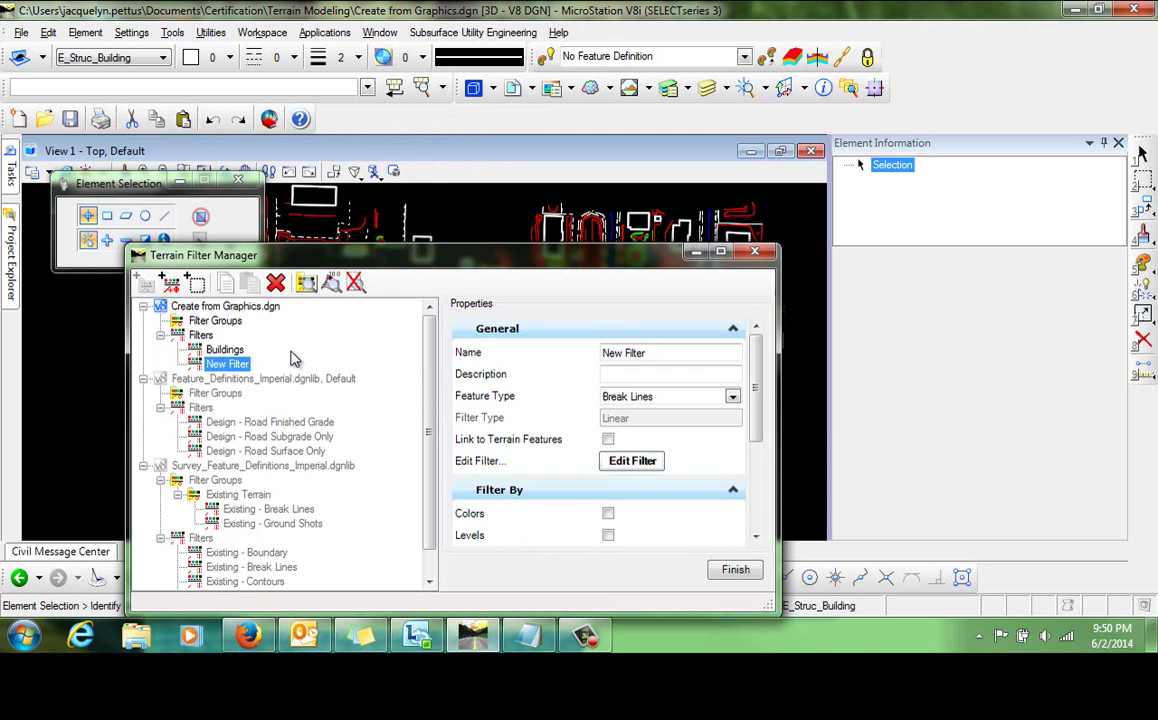
left_click(527, 358)
type("Bre")
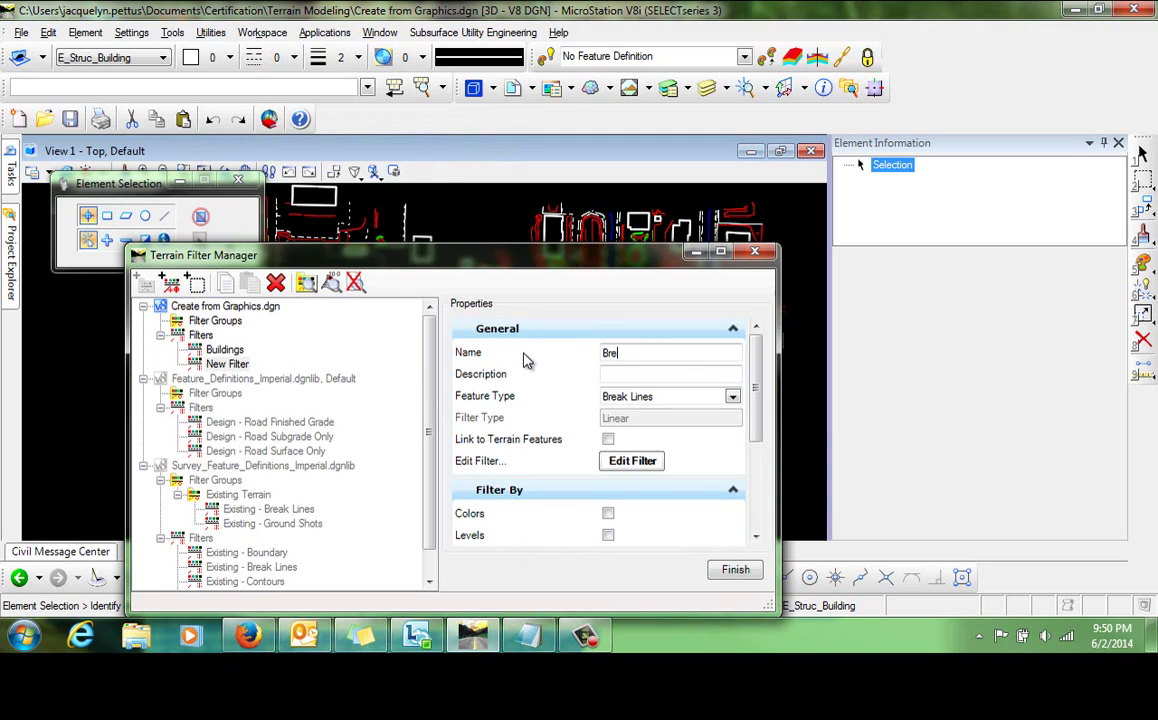
type("ak Lines")
key("Return")
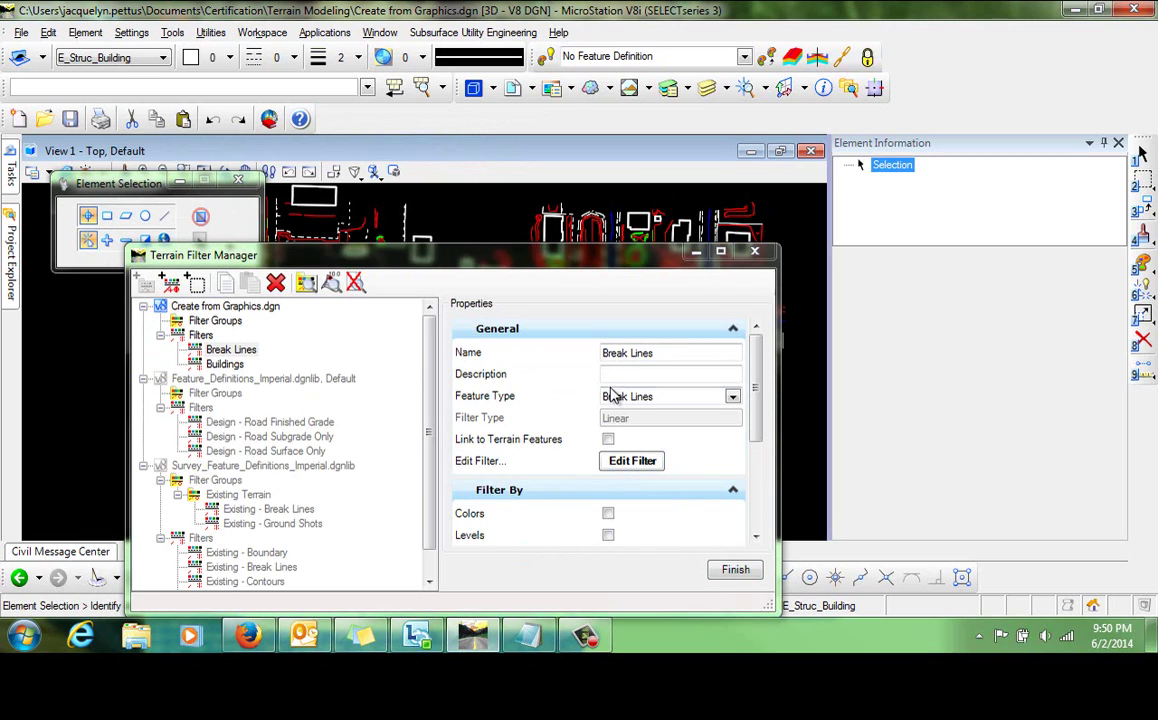
Give the Break Lines filter the description Break Lines and link it to terrain features.
type("B")
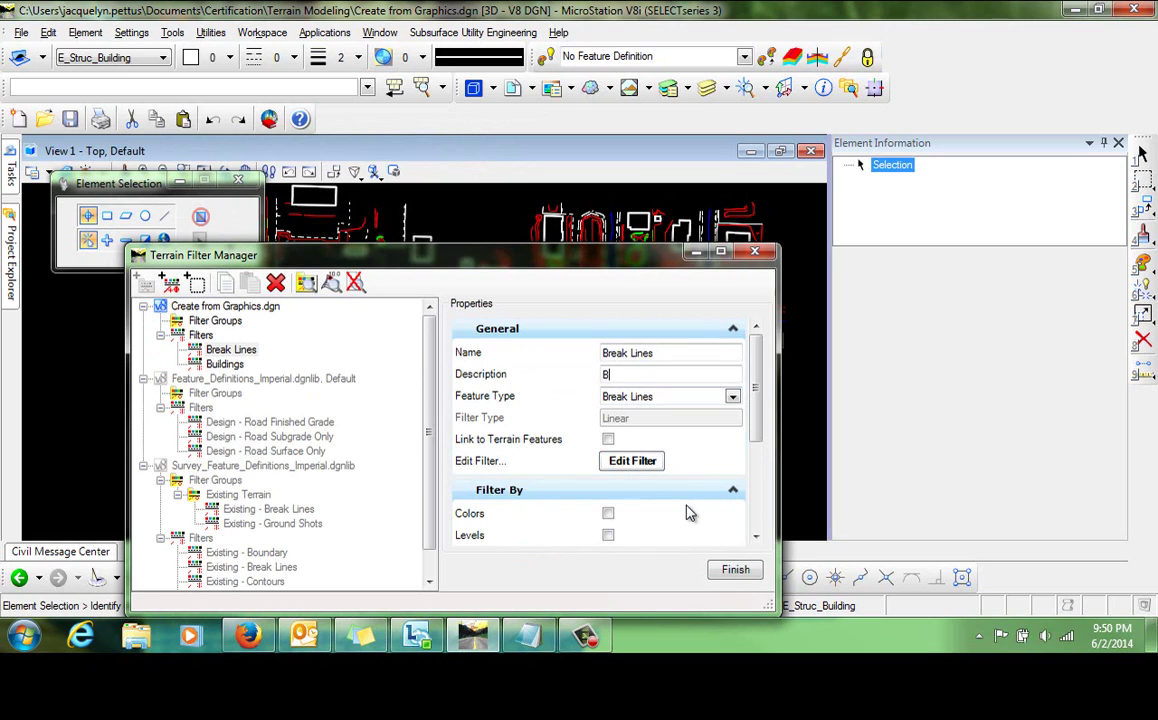
type("reak Lines")
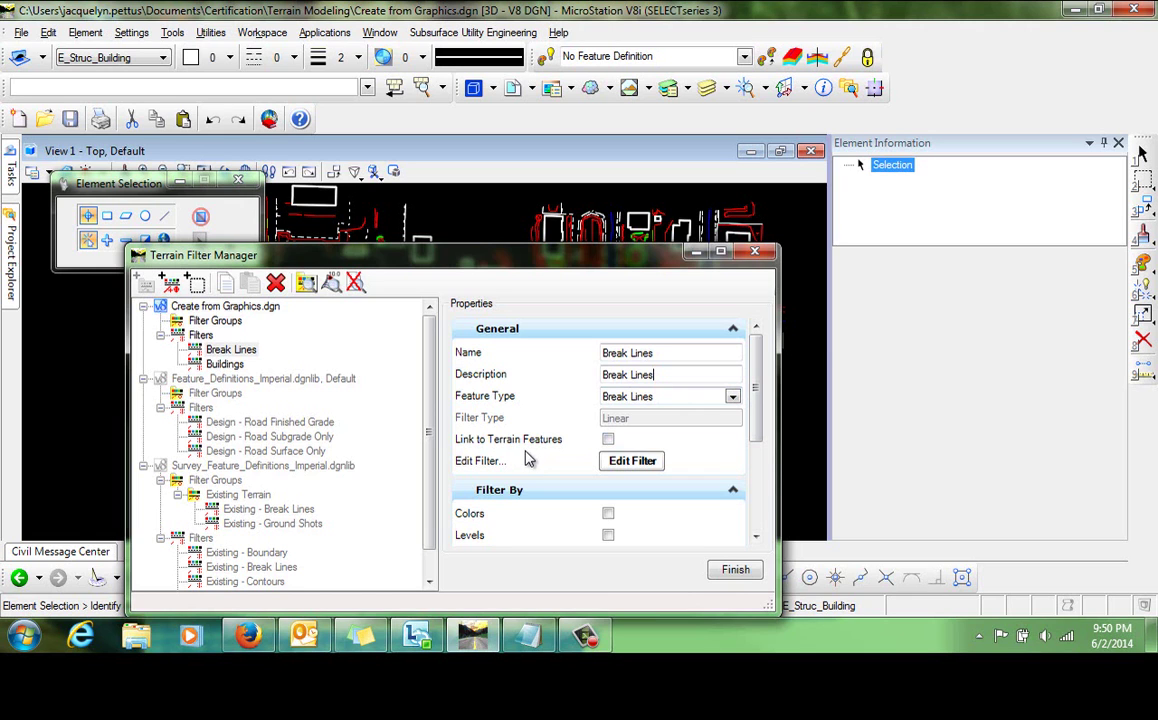
left_click(609, 441)
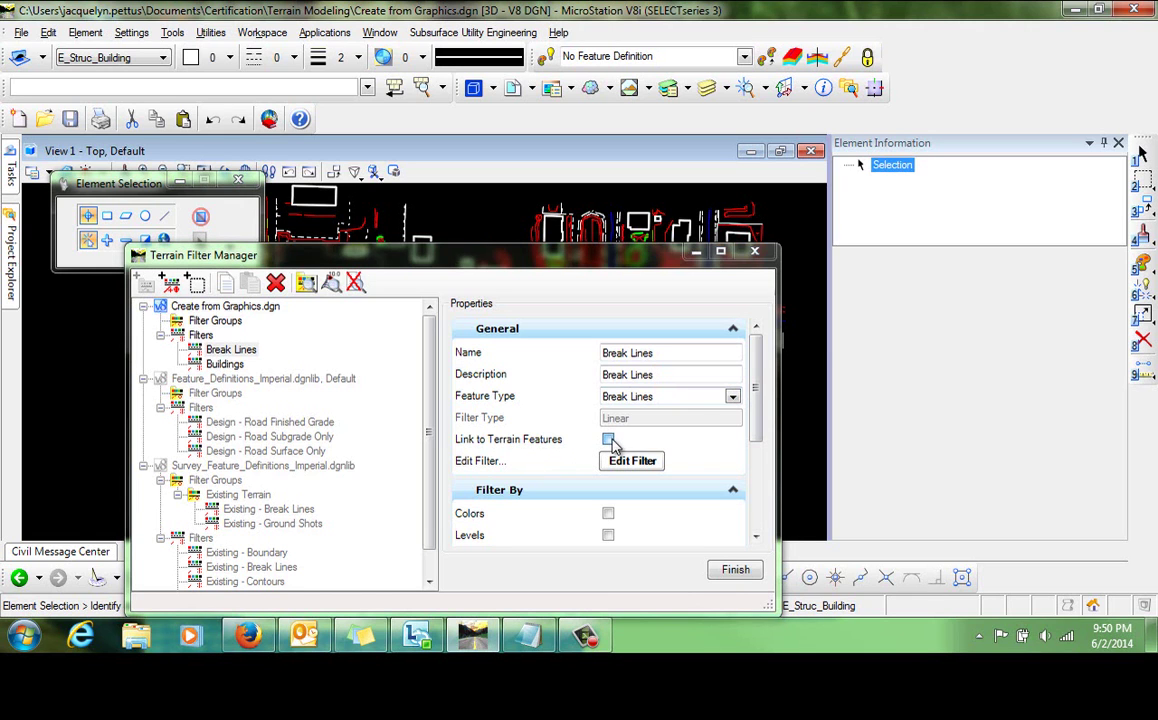
Edit the Break Lines filter so that it selects all levels except E_Struc_Building.
left_click(648, 467)
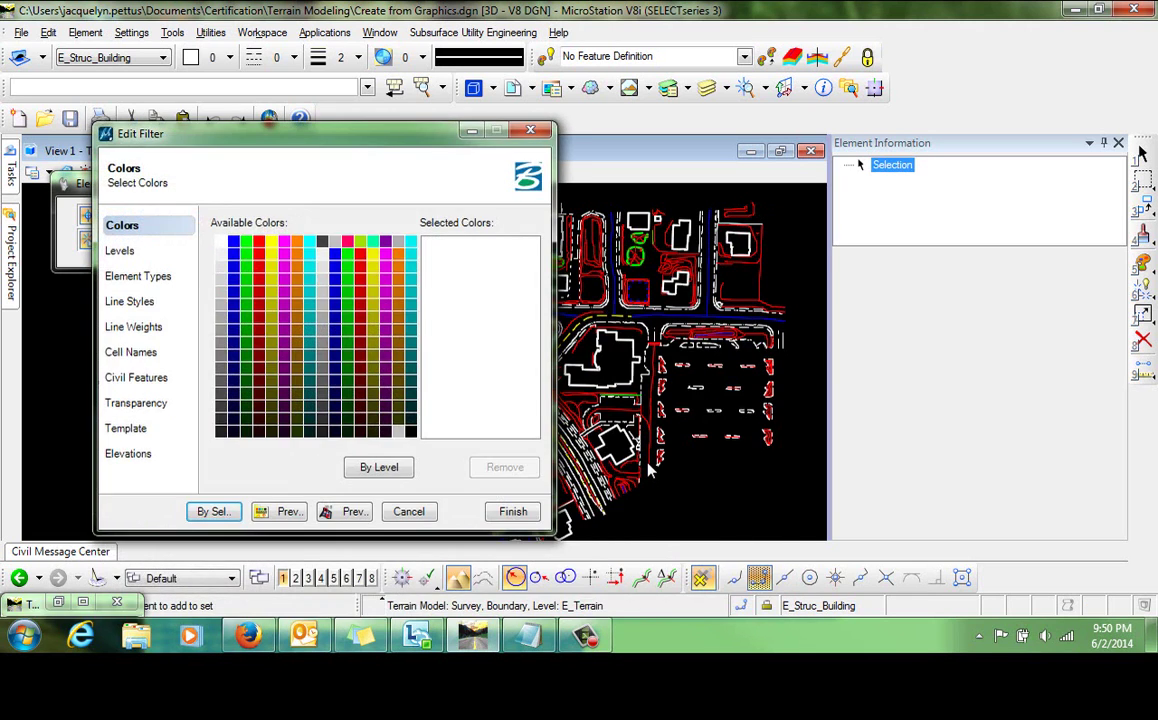
left_click(122, 253)
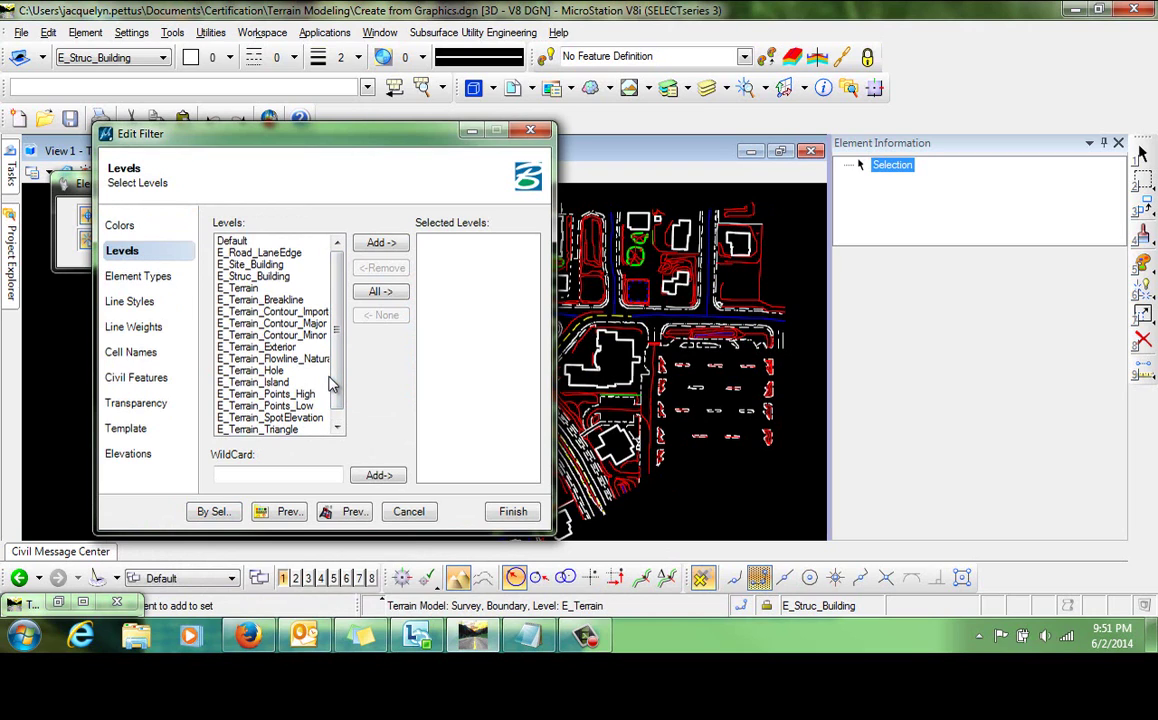
left_click(380, 293)
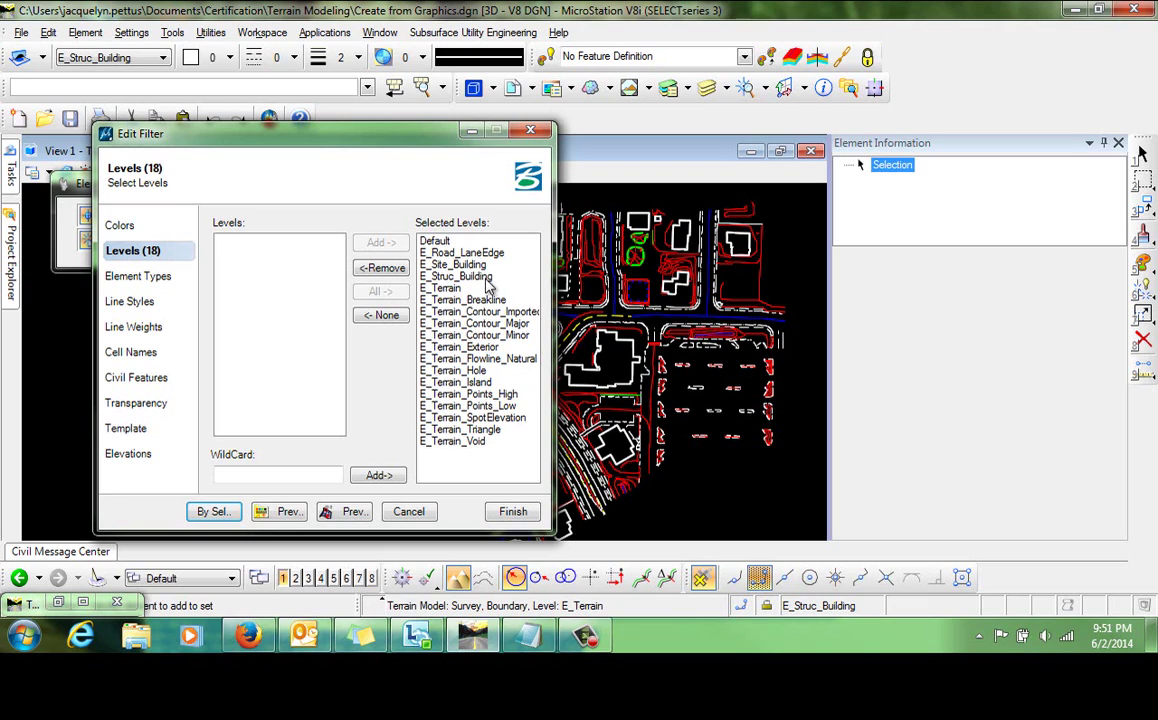
left_click(455, 276)
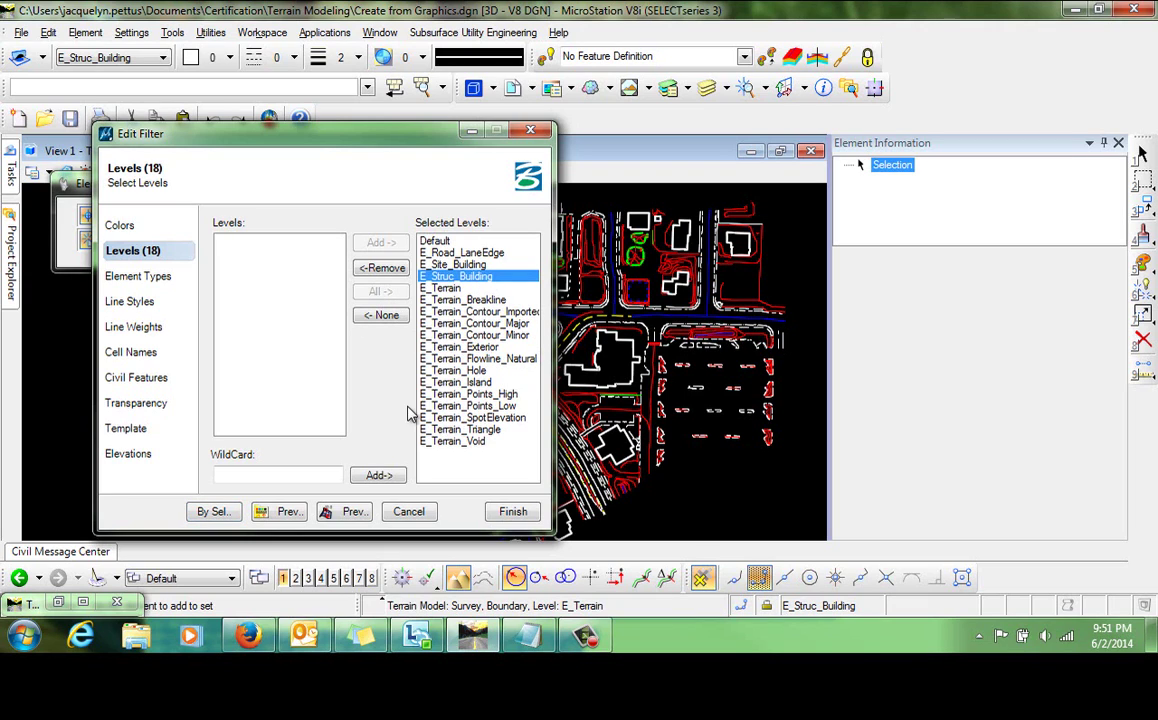
left_click(383, 269)
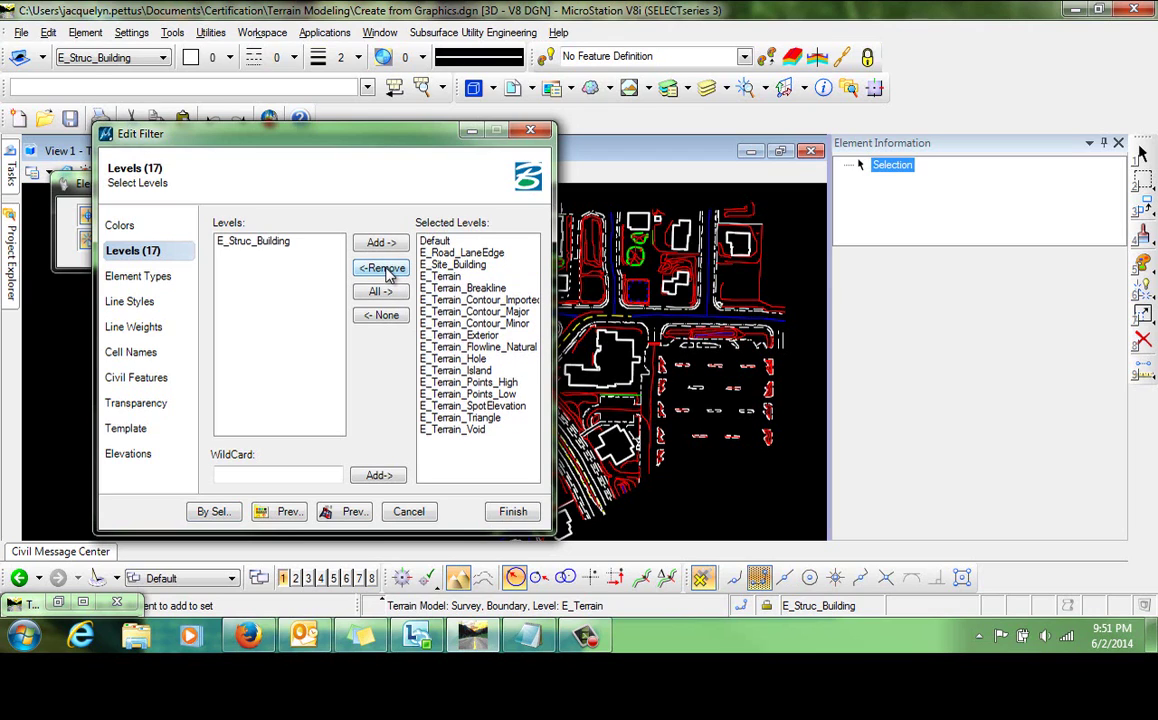
left_click(517, 512)
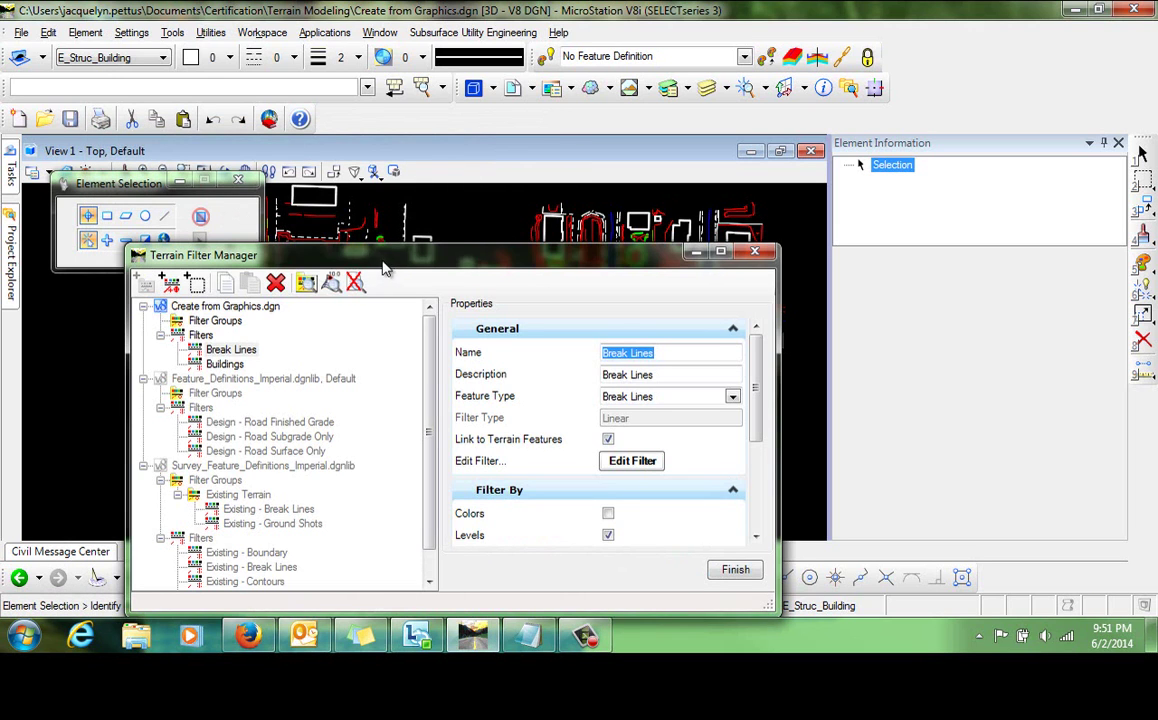
Create a filter group in Create from Graphics.dgn and name it Survey Import.
left_click_drag(347, 250, 333, 125)
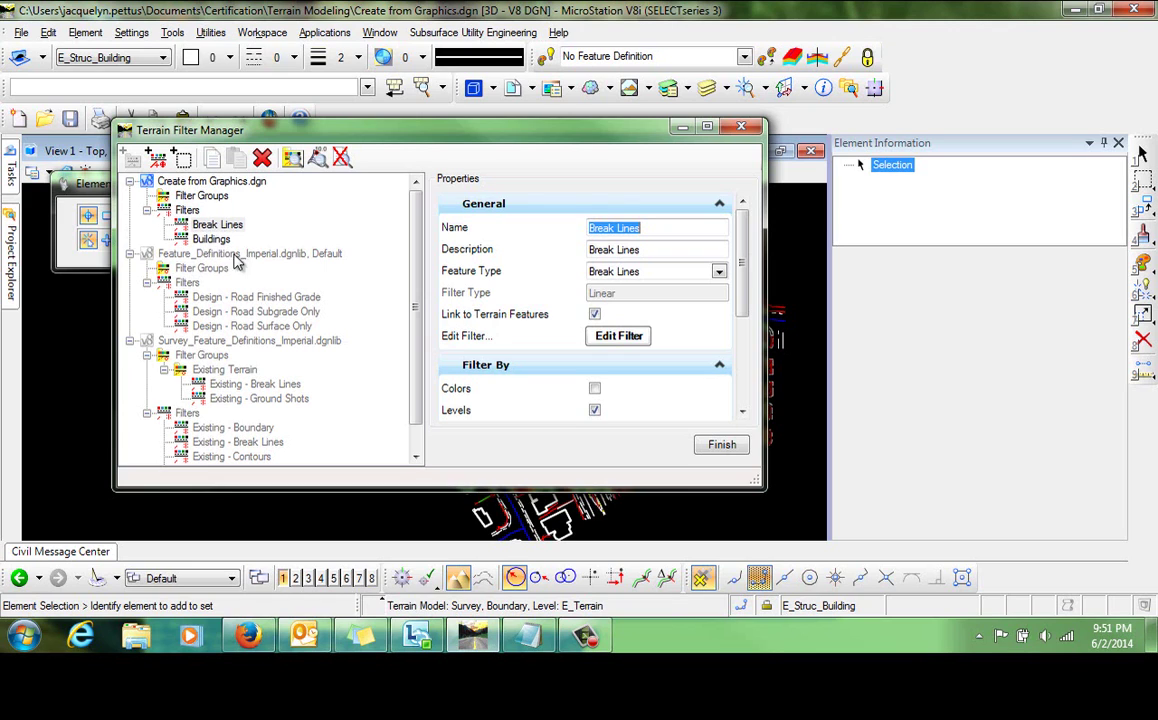
right_click(218, 199)
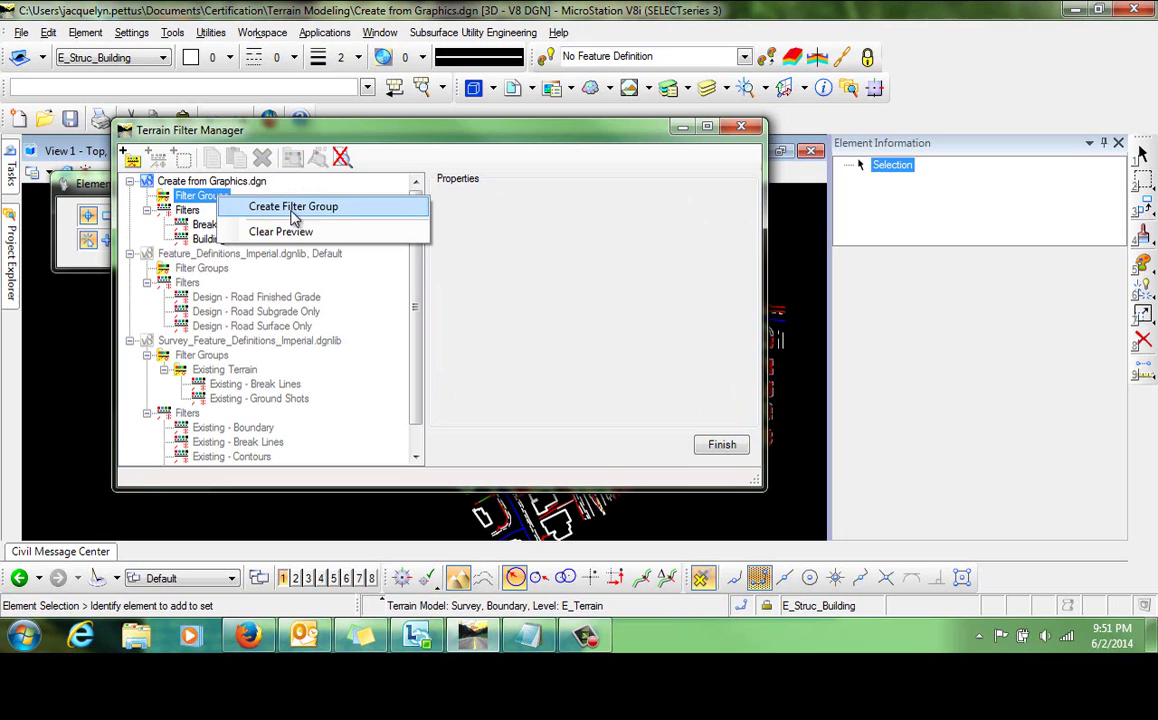
left_click(290, 205)
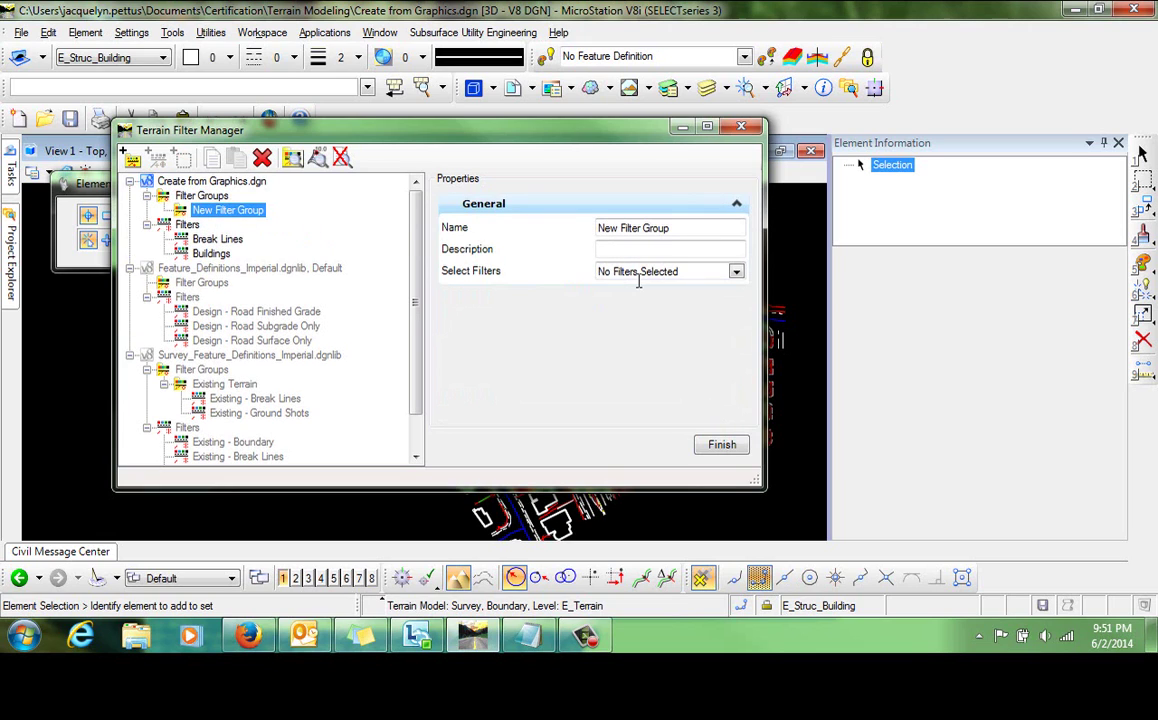
left_click(684, 227)
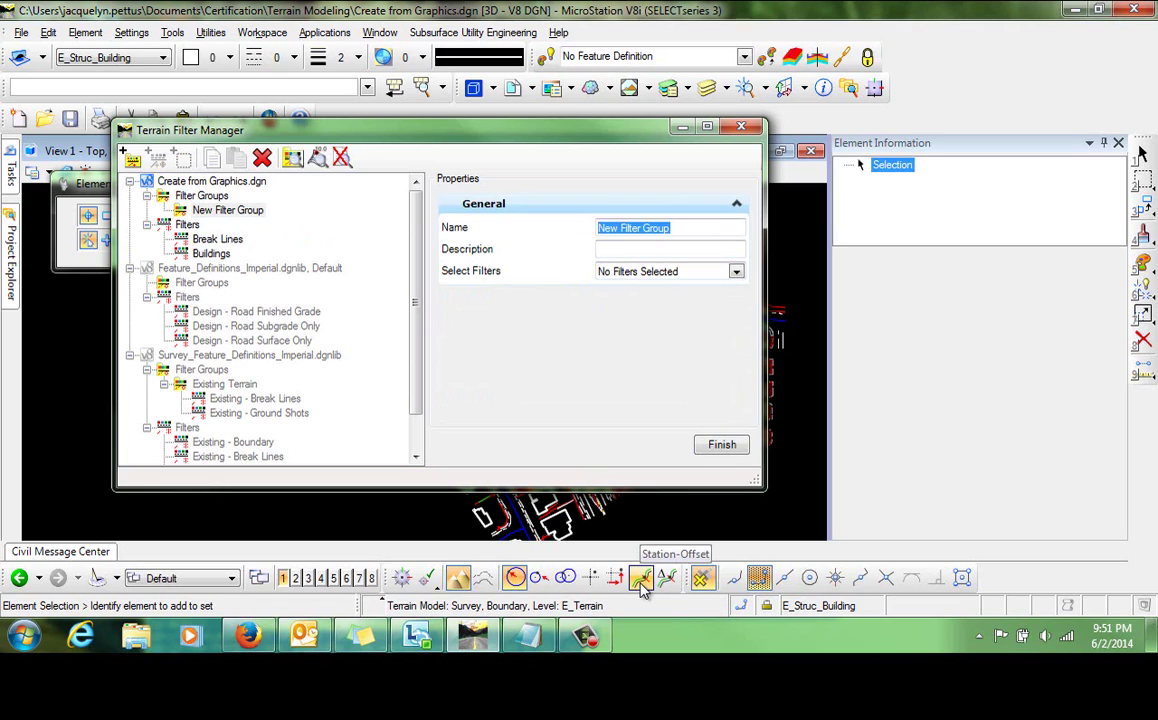
type("Survey Import")
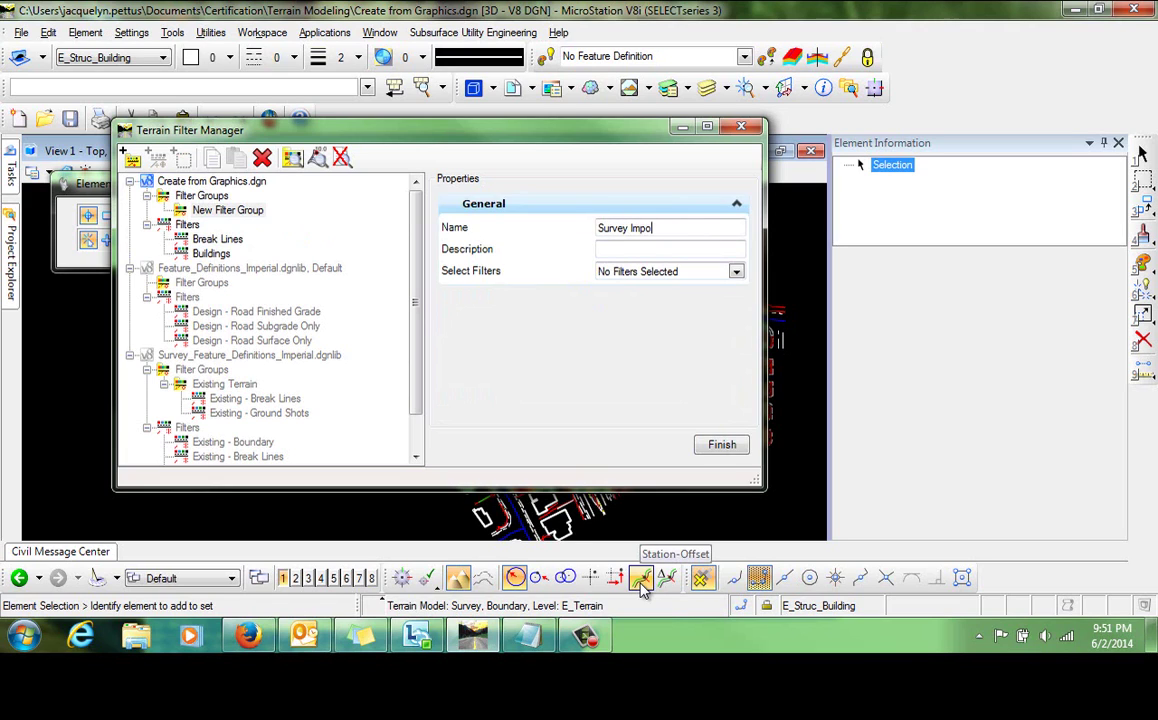
Give the Survey Import filter group the description Break lines and Buildings.
left_click(731, 250)
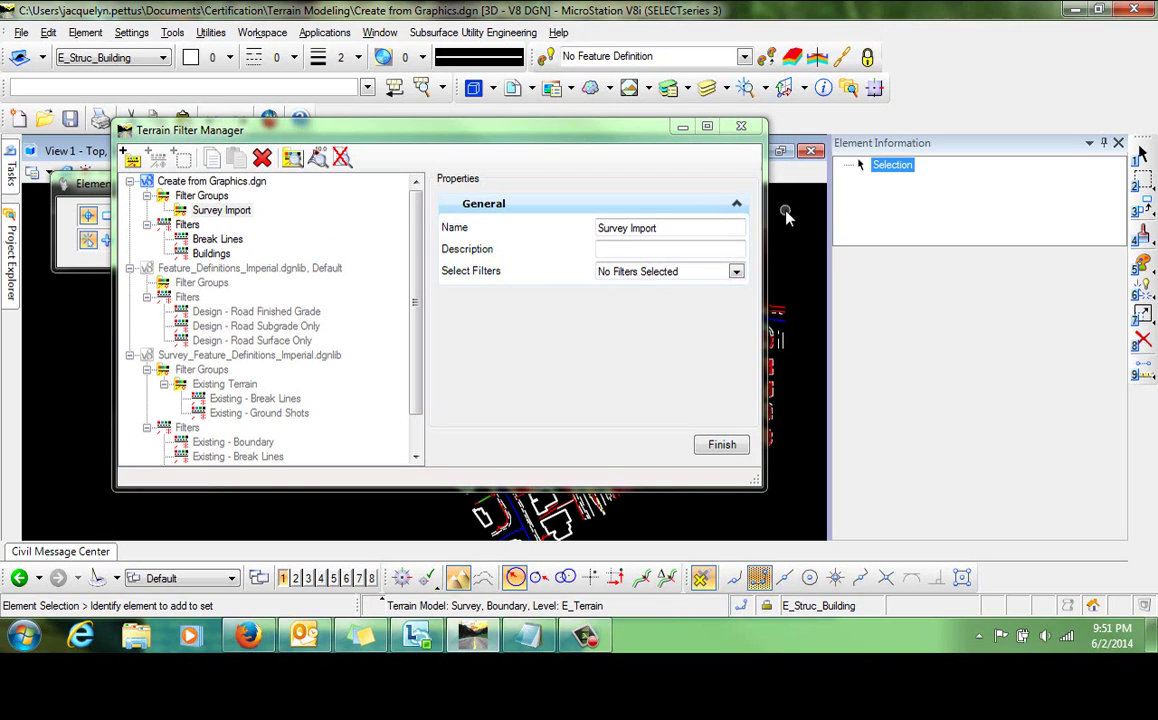
left_click(725, 248)
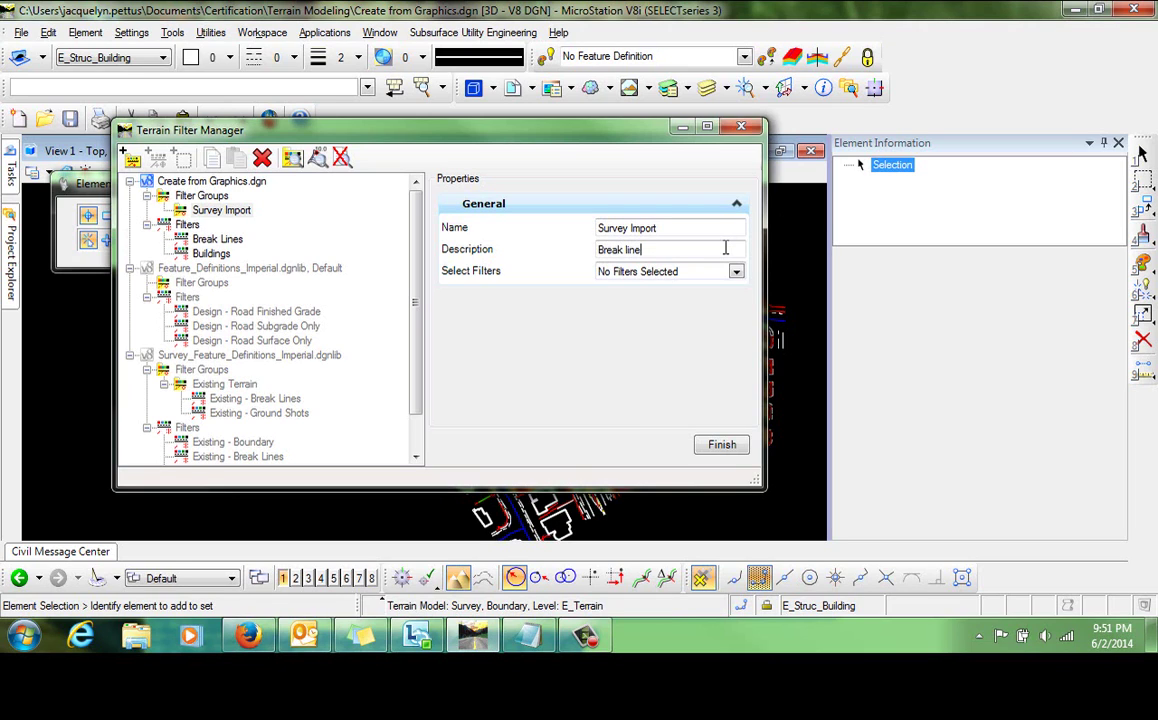
type("Break lines and Buildings")
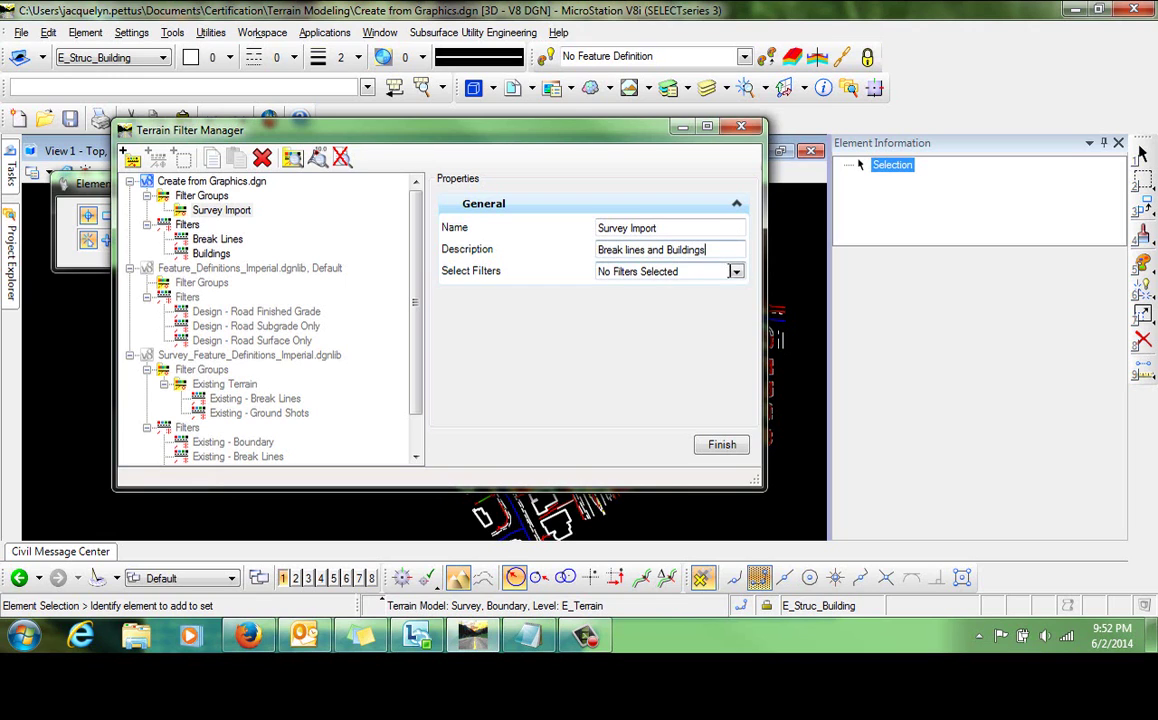
Include the Buildings and Break Lines filters in the Survey Import group and finish the filter setup.
left_click(736, 271)
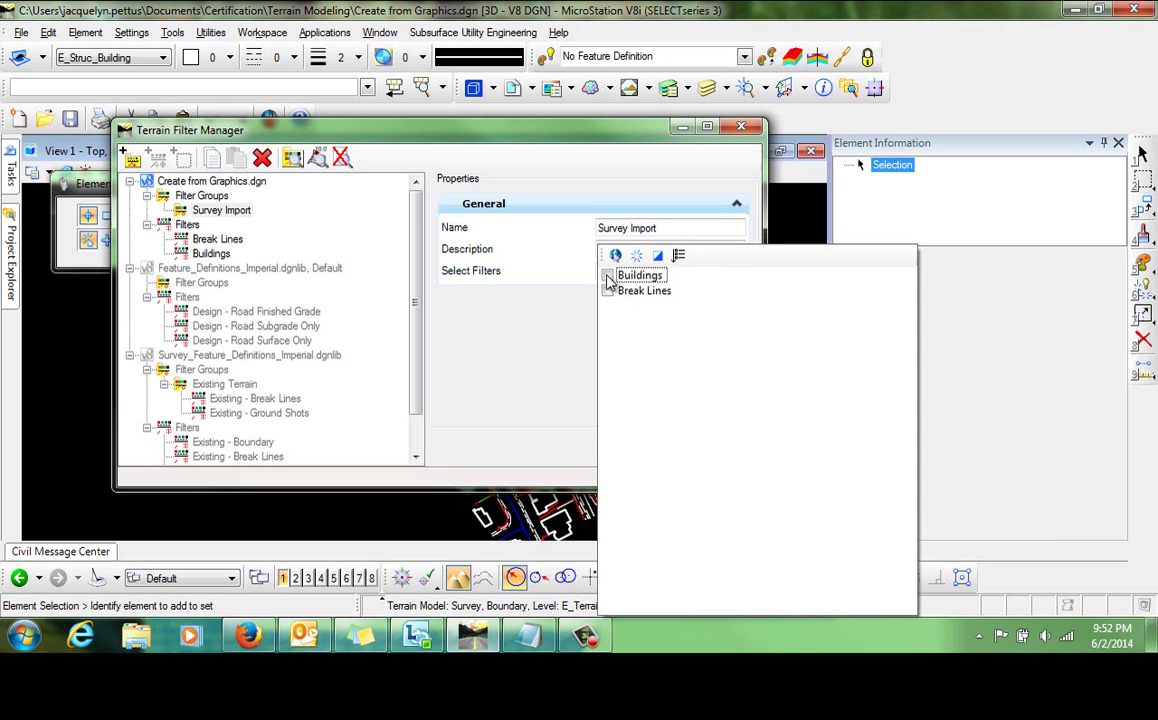
left_click(607, 277)
left_click(607, 291)
left_click(560, 339)
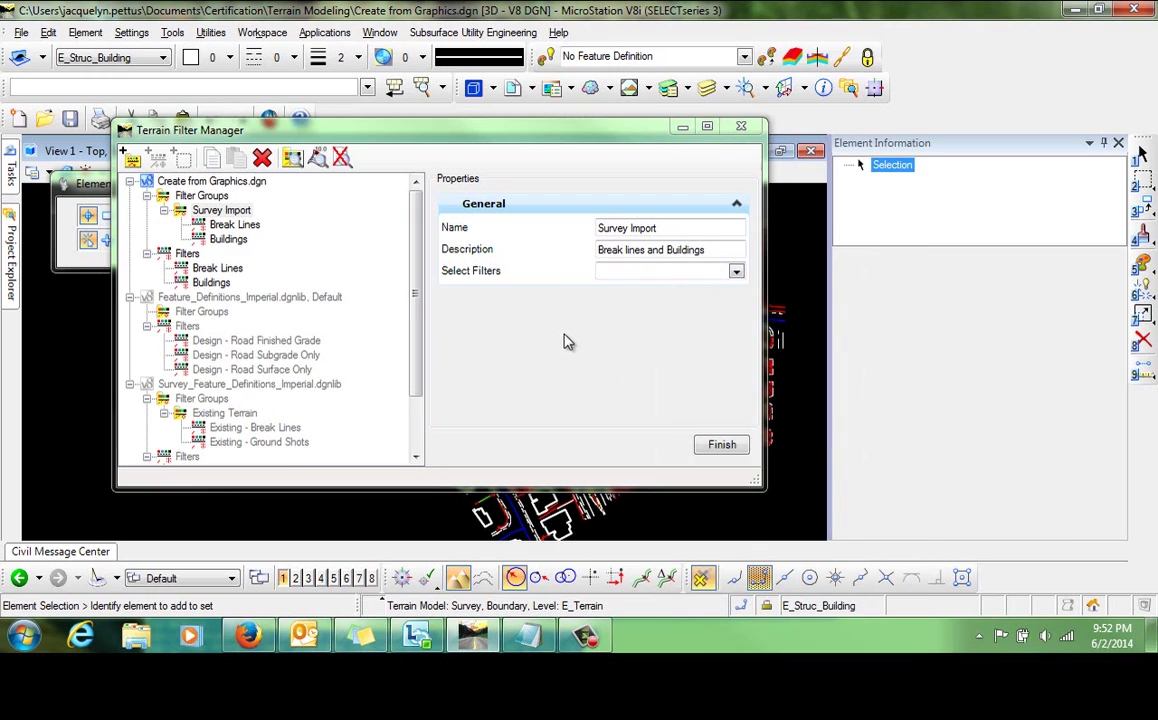
left_click(722, 446)
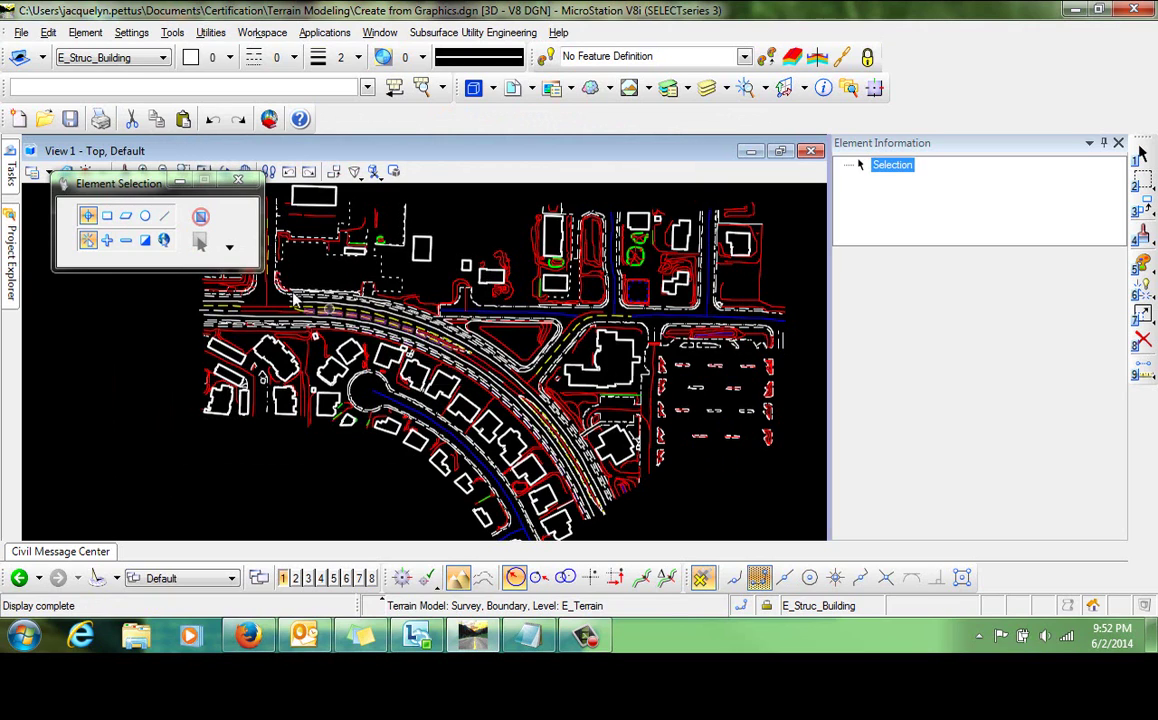
Keep the Tasks pane permanently open and close the Element Selection window covering it.
mouse_move(10, 175)
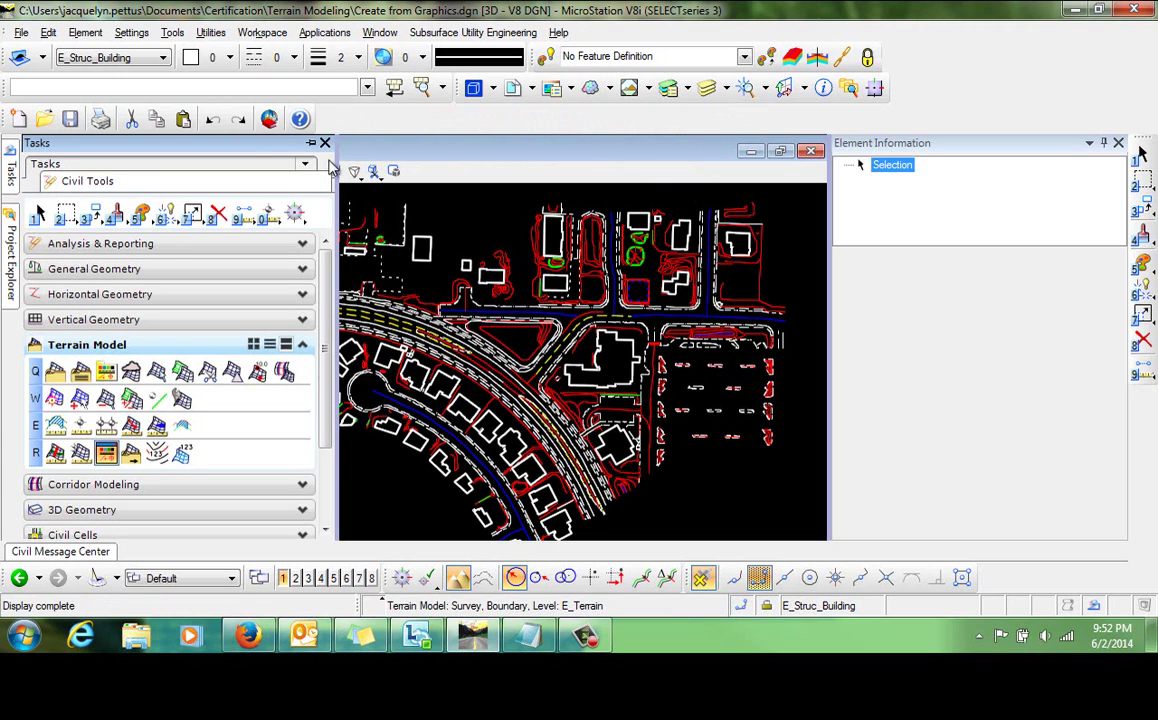
left_click(311, 143)
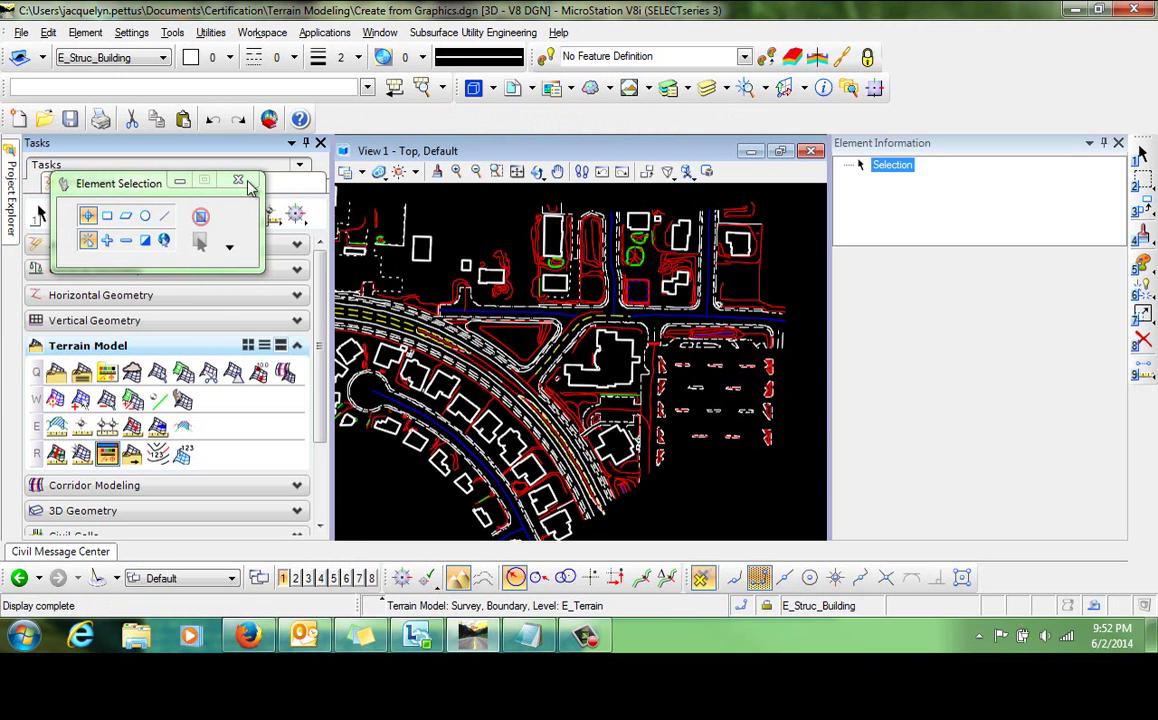
left_click_drag(226, 183, 308, 187)
left_click(315, 186)
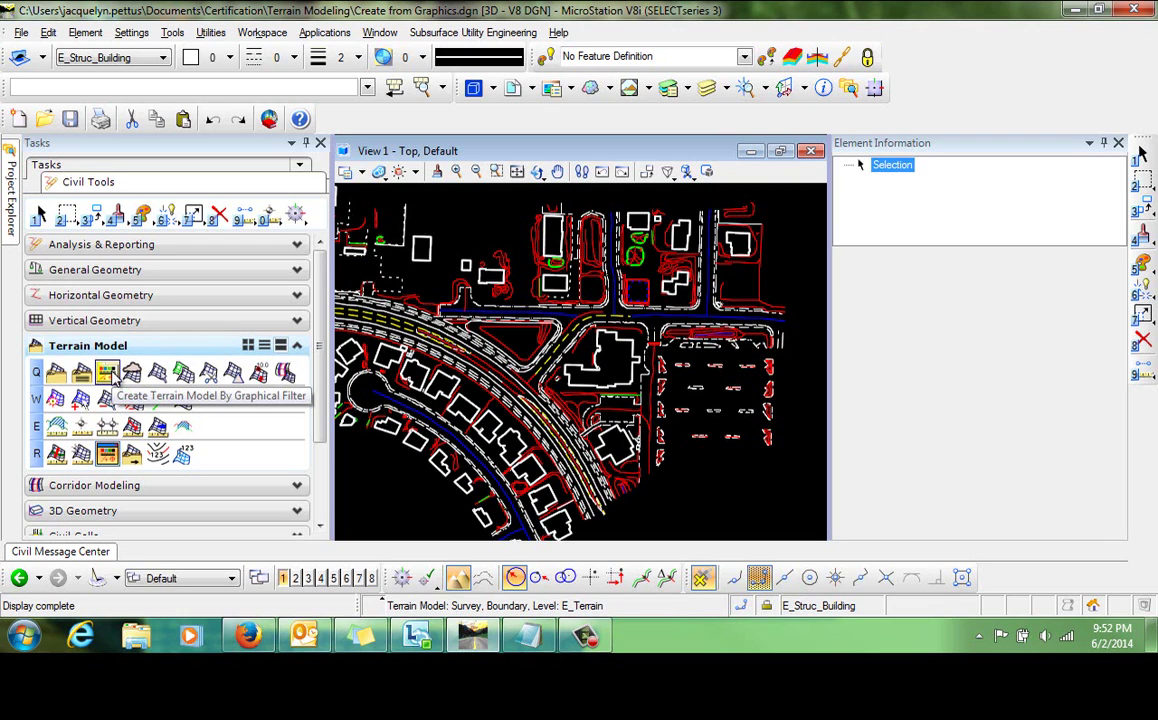
Start Create Terrain Model By Graphical Filter with the Survey Import filter group from the active DGN.
left_click(107, 372)
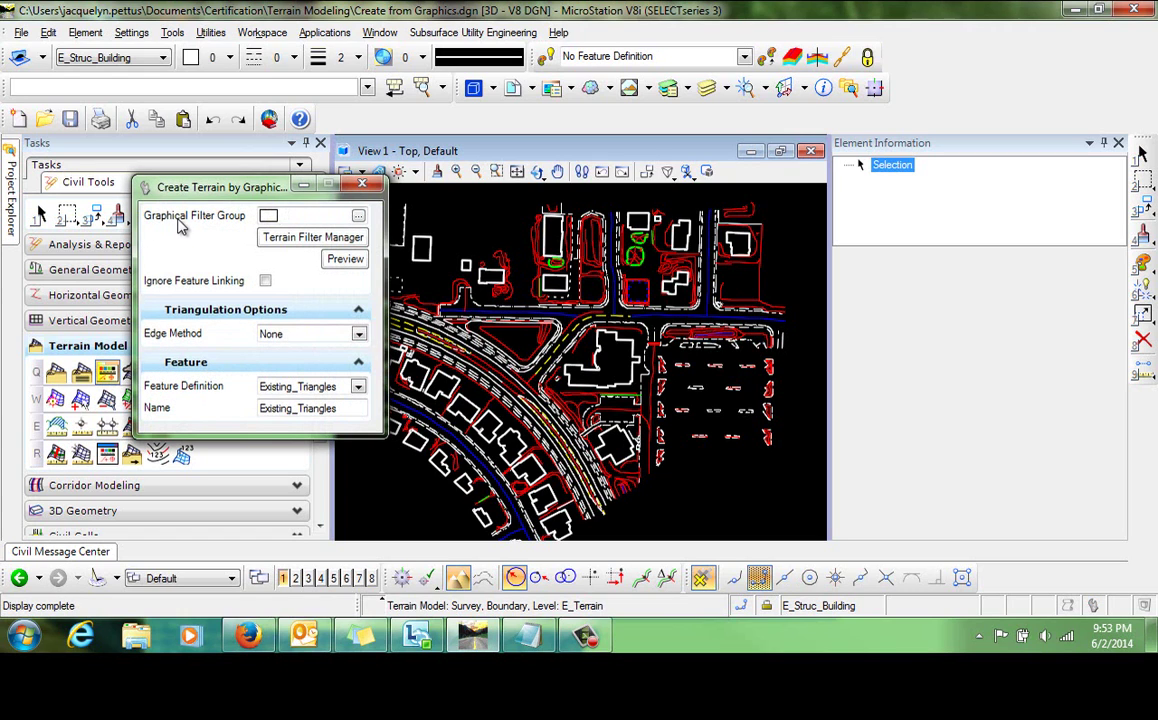
left_click(359, 217)
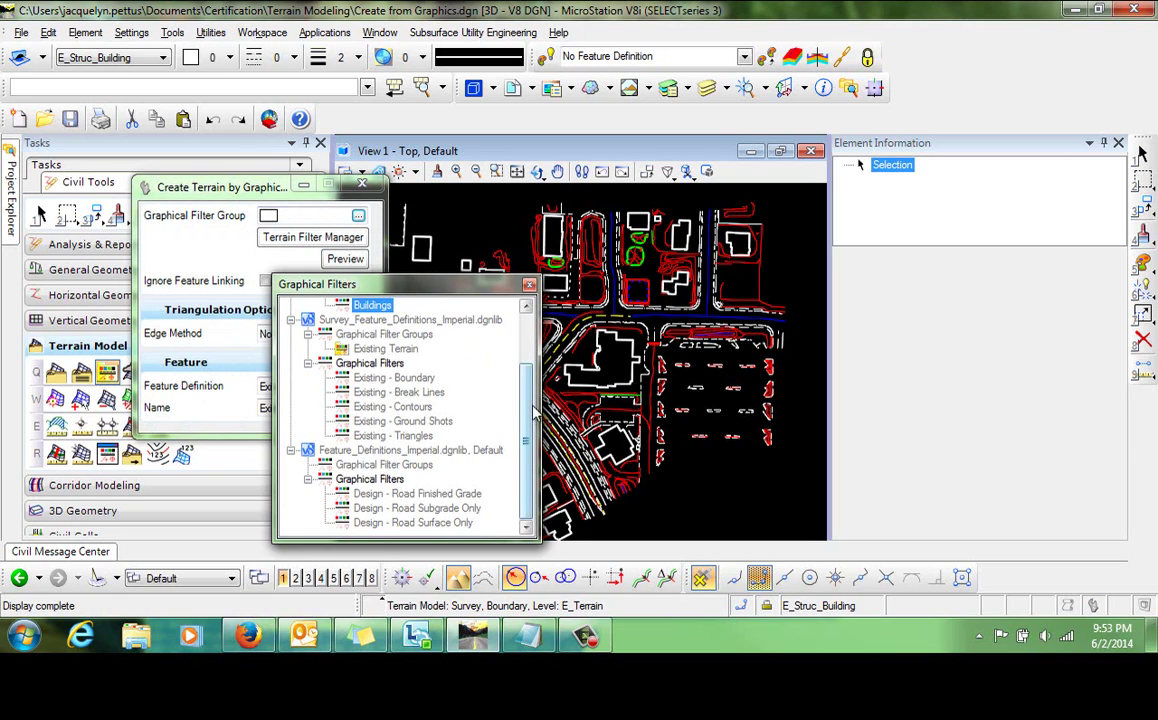
left_click_drag(528, 405, 528, 340)
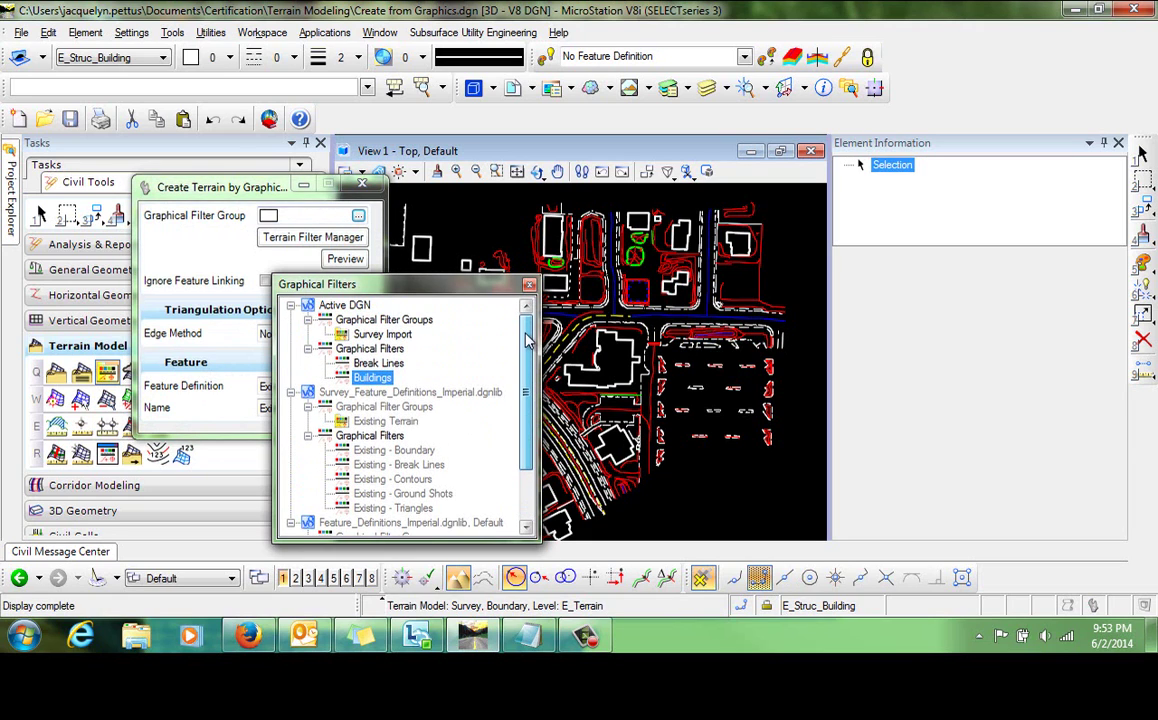
double_click(372, 335)
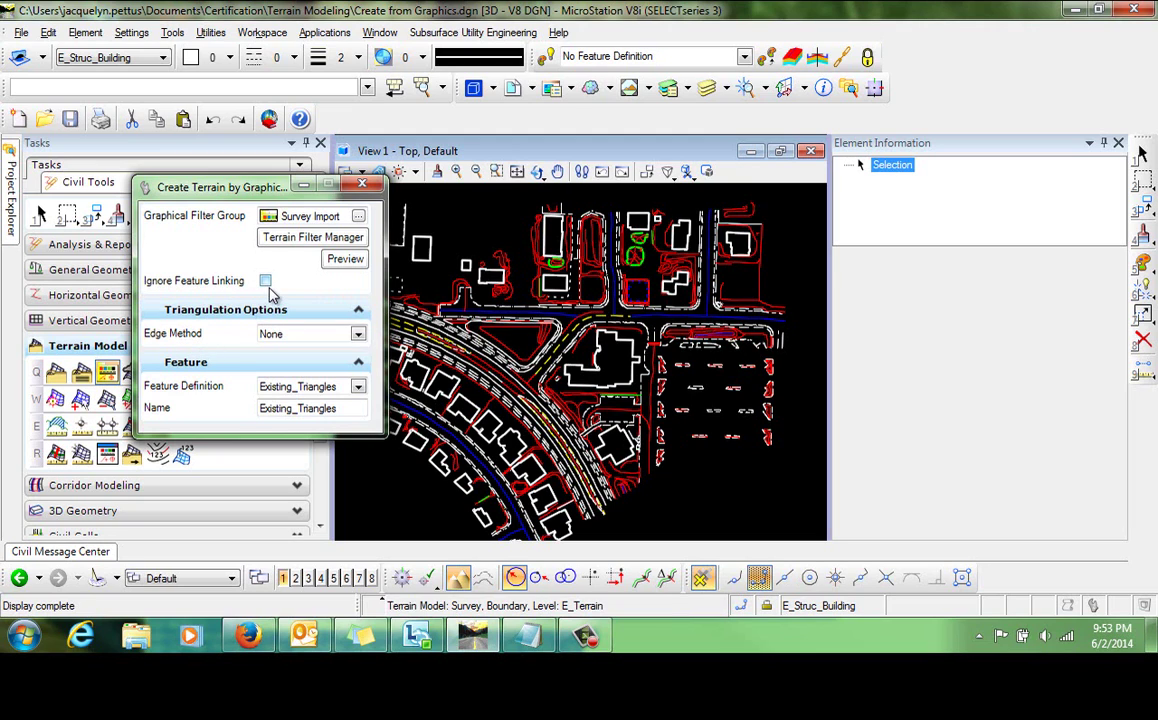
Set the new terrain's edge method to Remove Slivers and its feature definition to Existing_Contours.
left_click(358, 335)
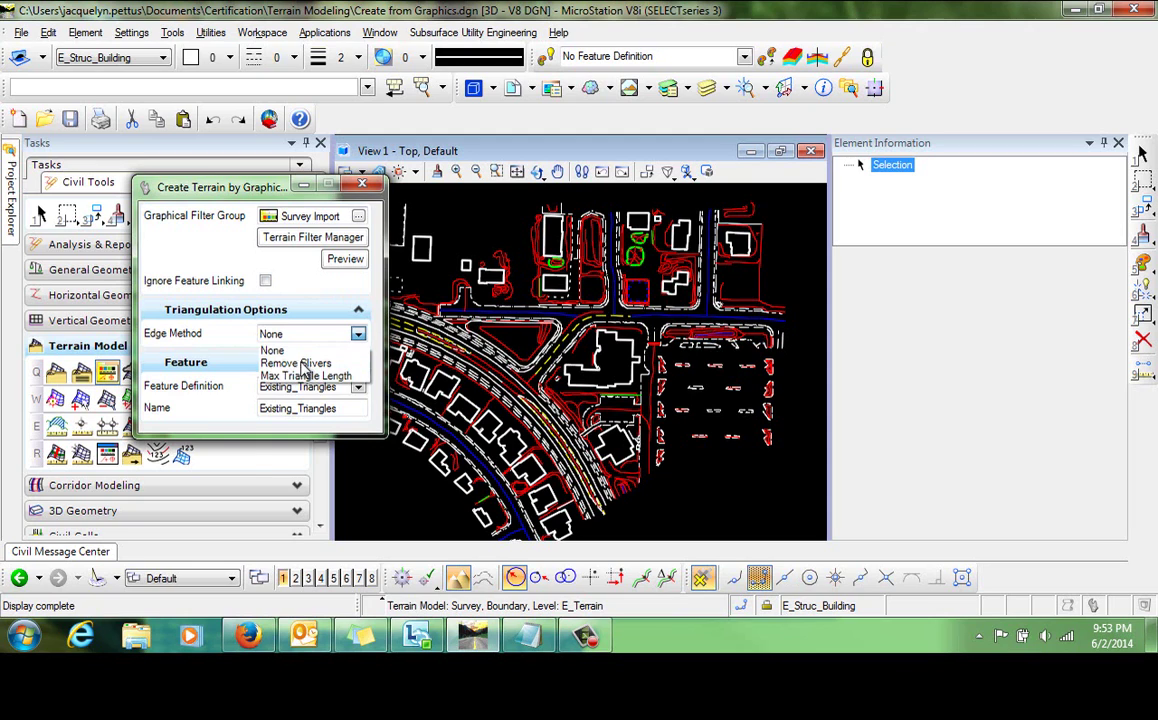
left_click(300, 364)
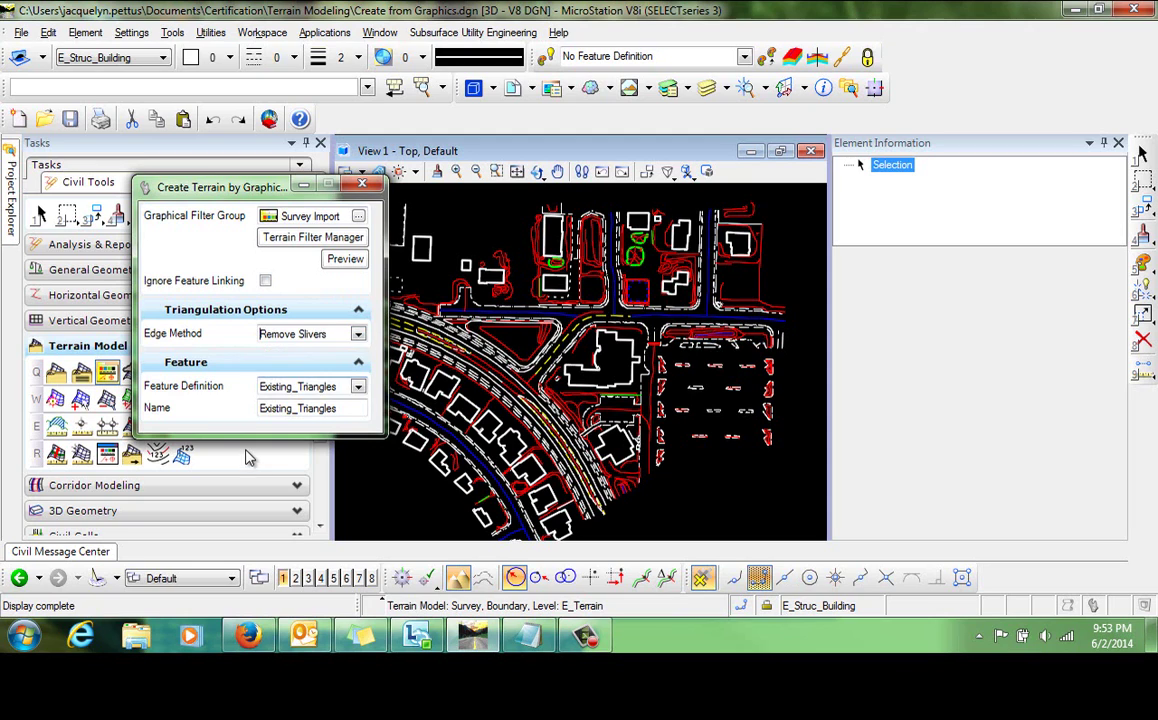
left_click(358, 387)
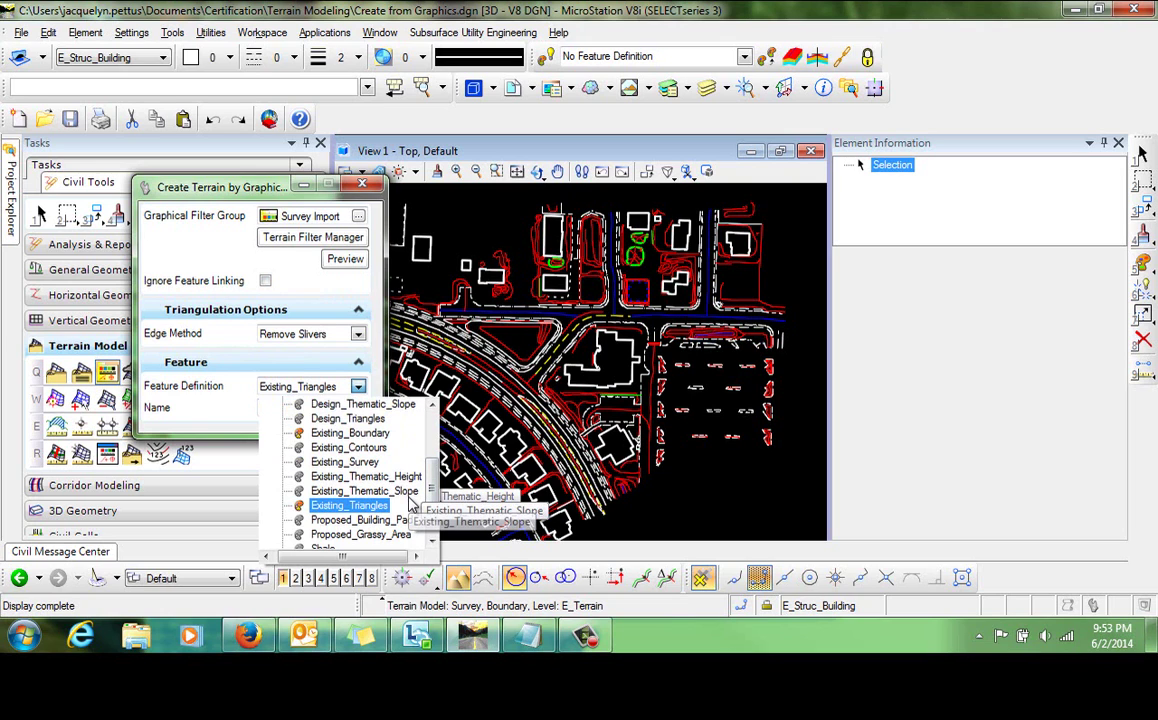
left_click(360, 449)
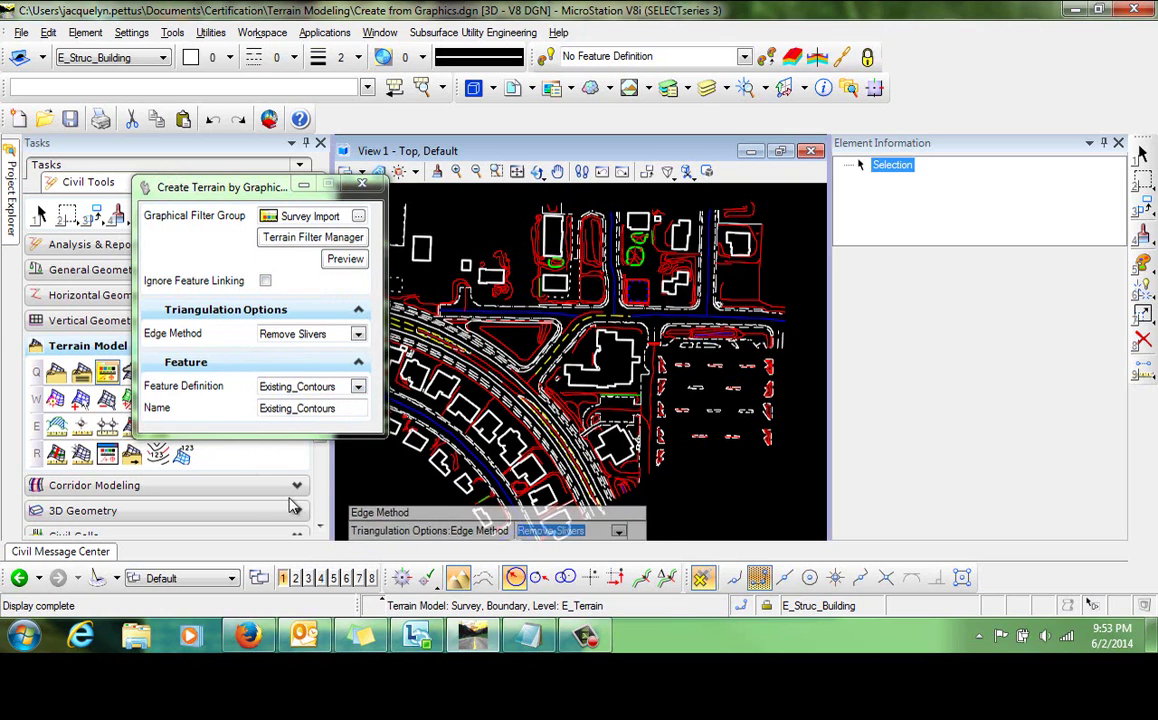
Name the terrain Survey, accept the settings to create it from the graphics, and close the tool's dialog.
left_click_drag(349, 410, 157, 408)
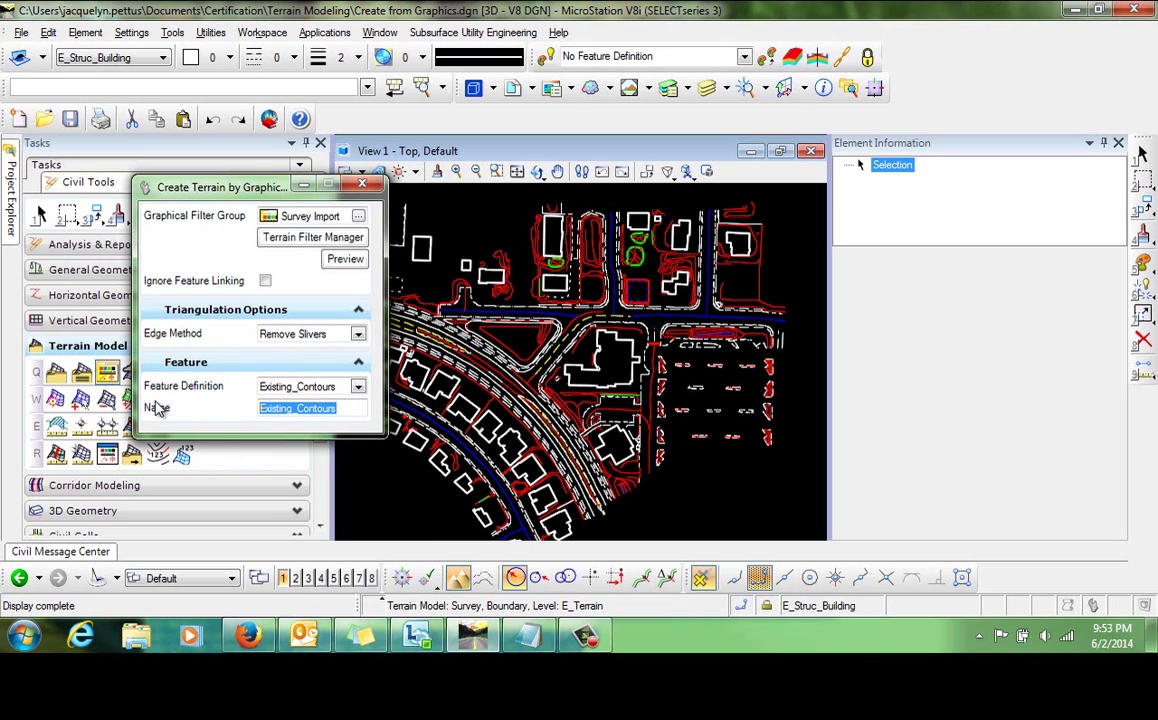
type("Survey")
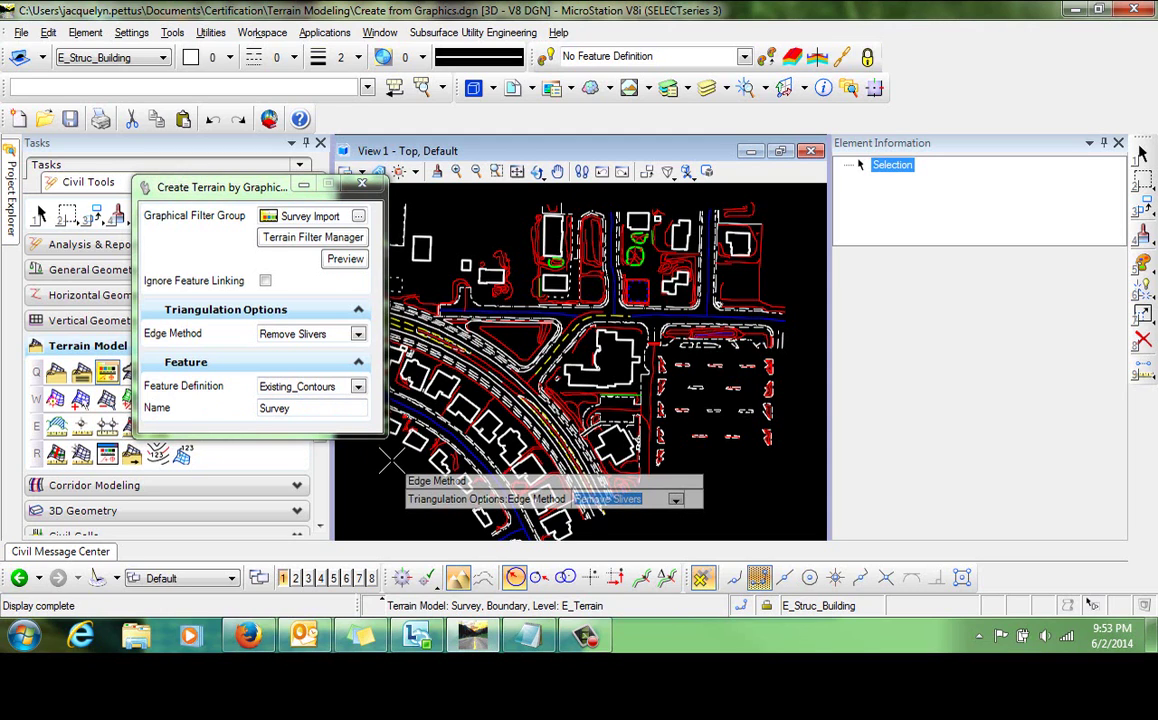
left_click(688, 466)
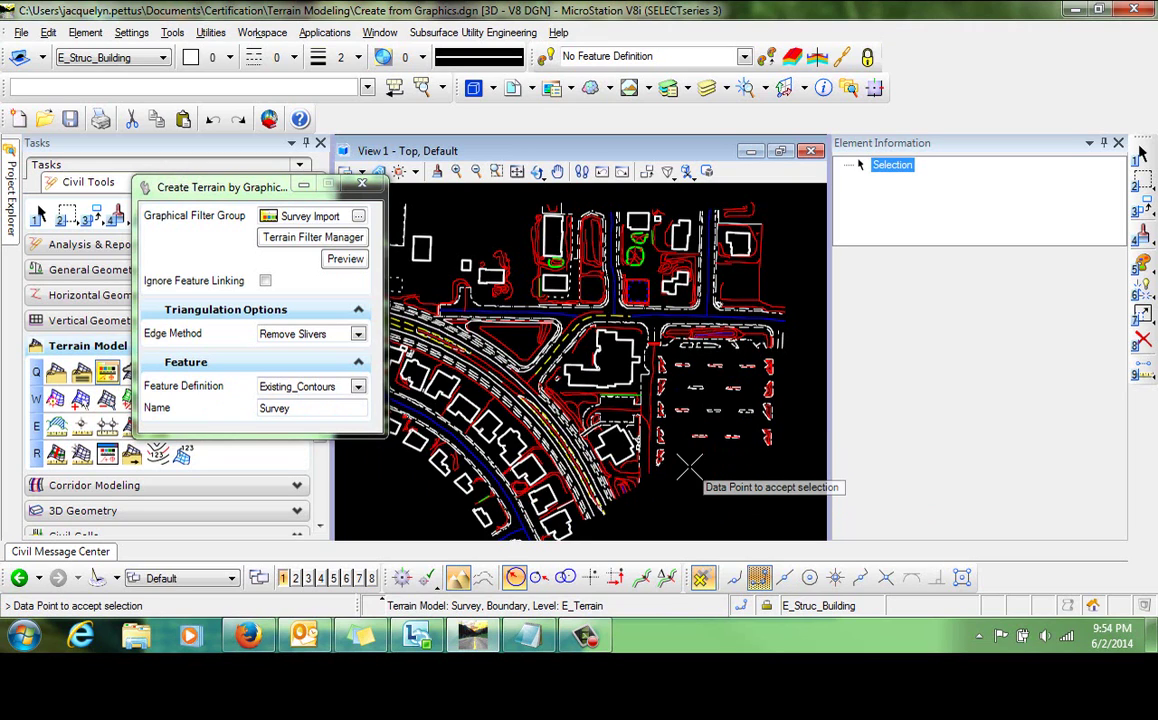
left_click(688, 466)
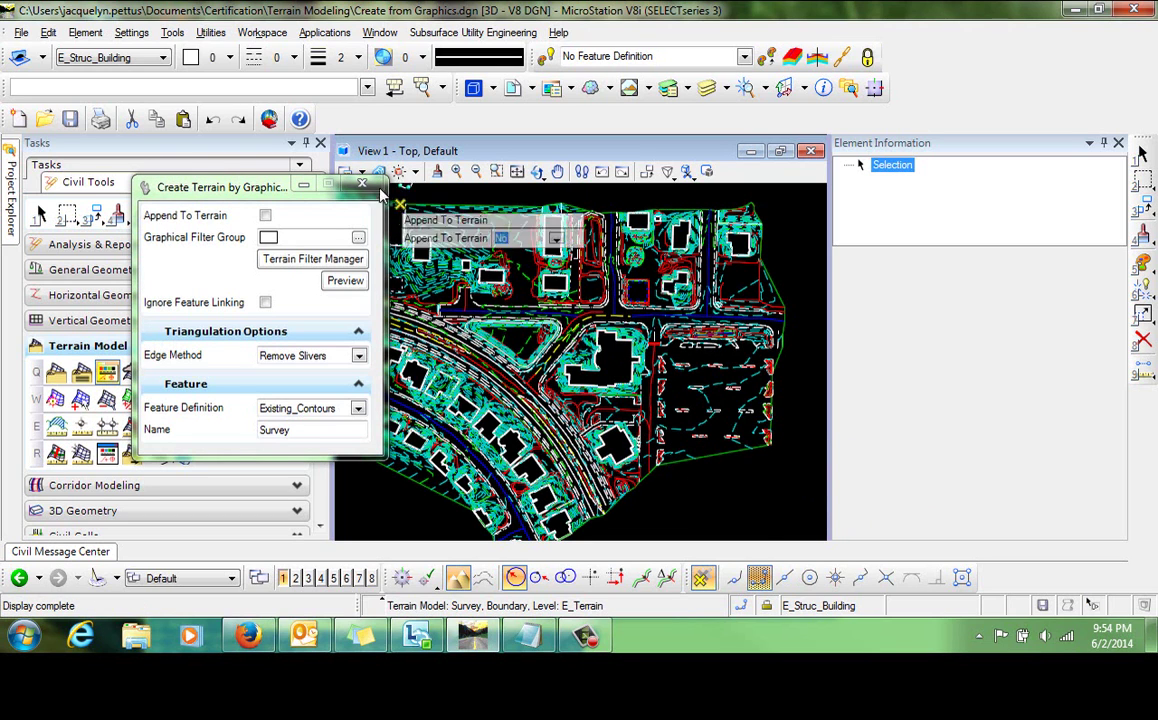
left_click(364, 188)
Select the Survey terrain model by its boundary and turn off its Contours display.
middle_click_drag(565, 310, 478, 408)
scroll(500, 405, "up", 4)
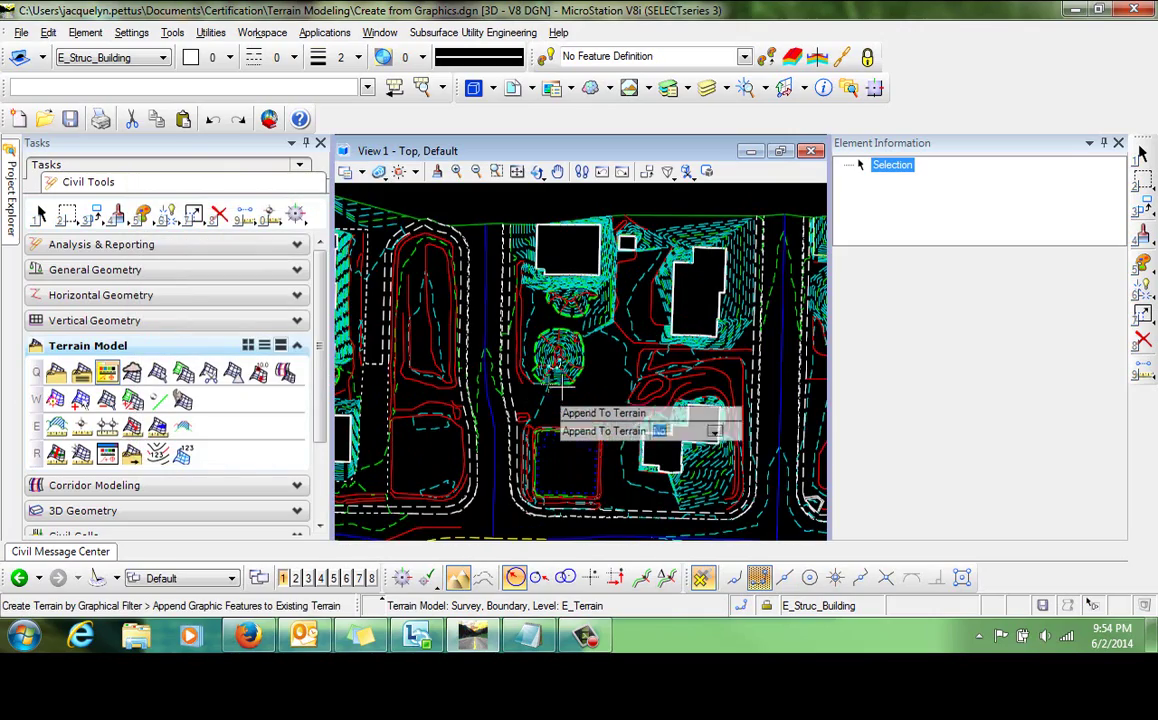
middle_click_drag(597, 400, 560, 401)
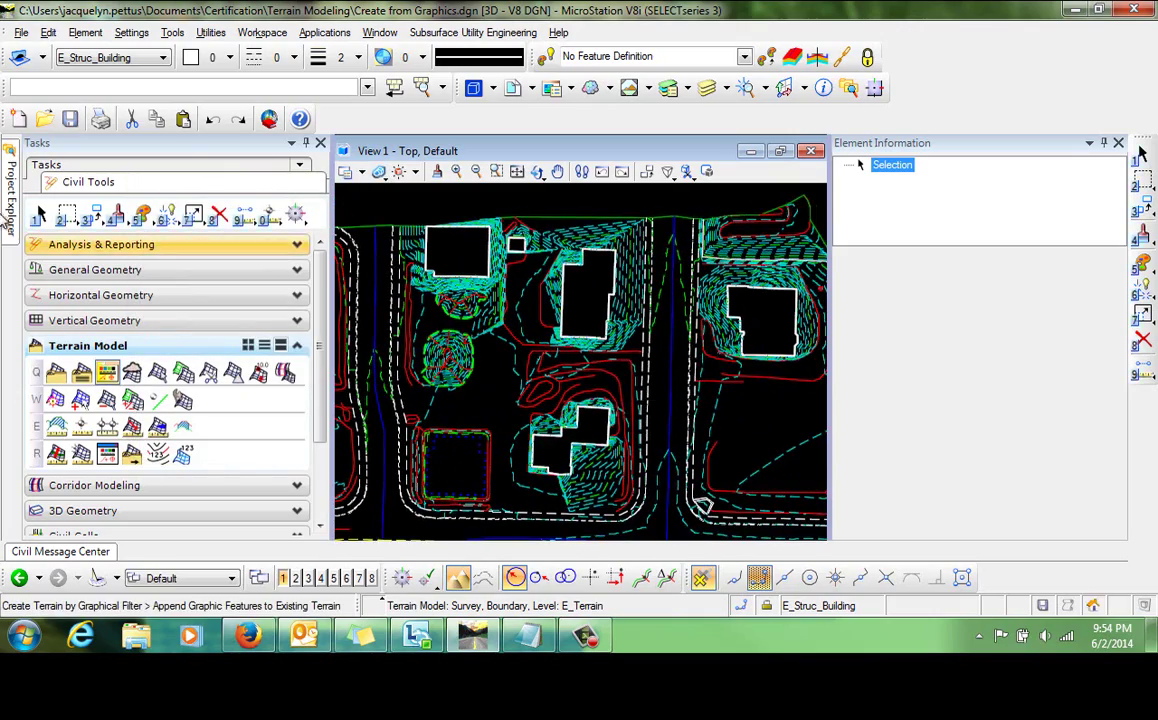
left_click(44, 215)
left_click(553, 200)
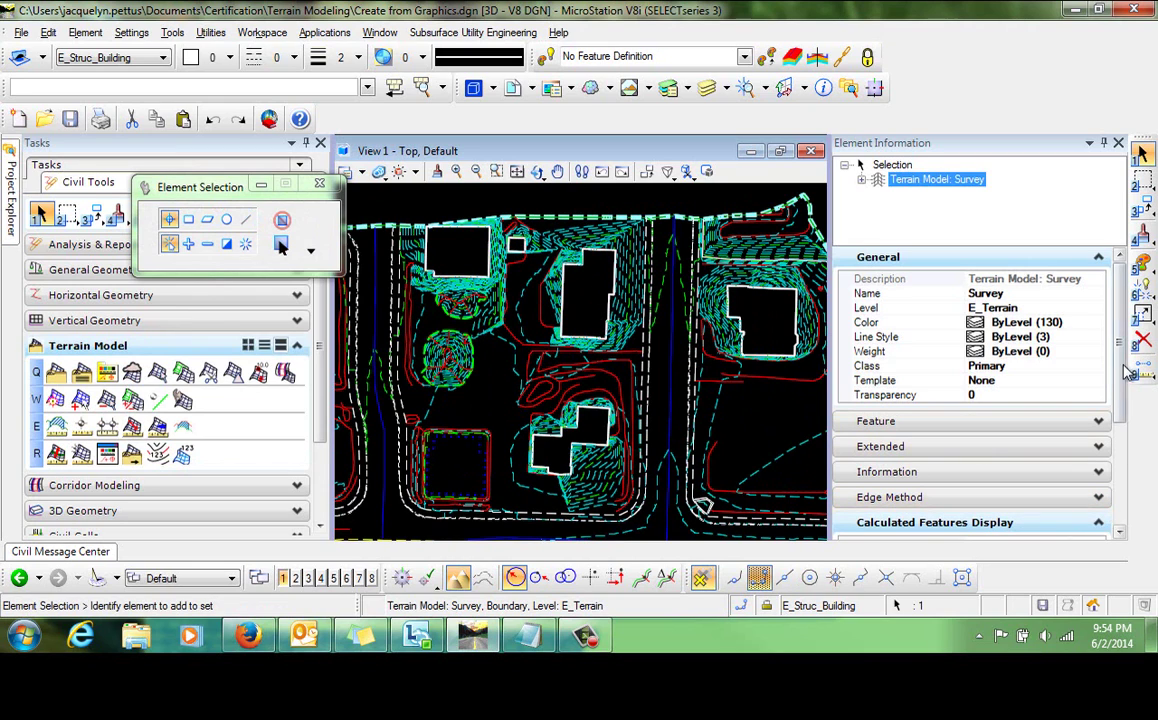
scroll(1120, 395, "down", 1)
scroll(1120, 395, "down", 3)
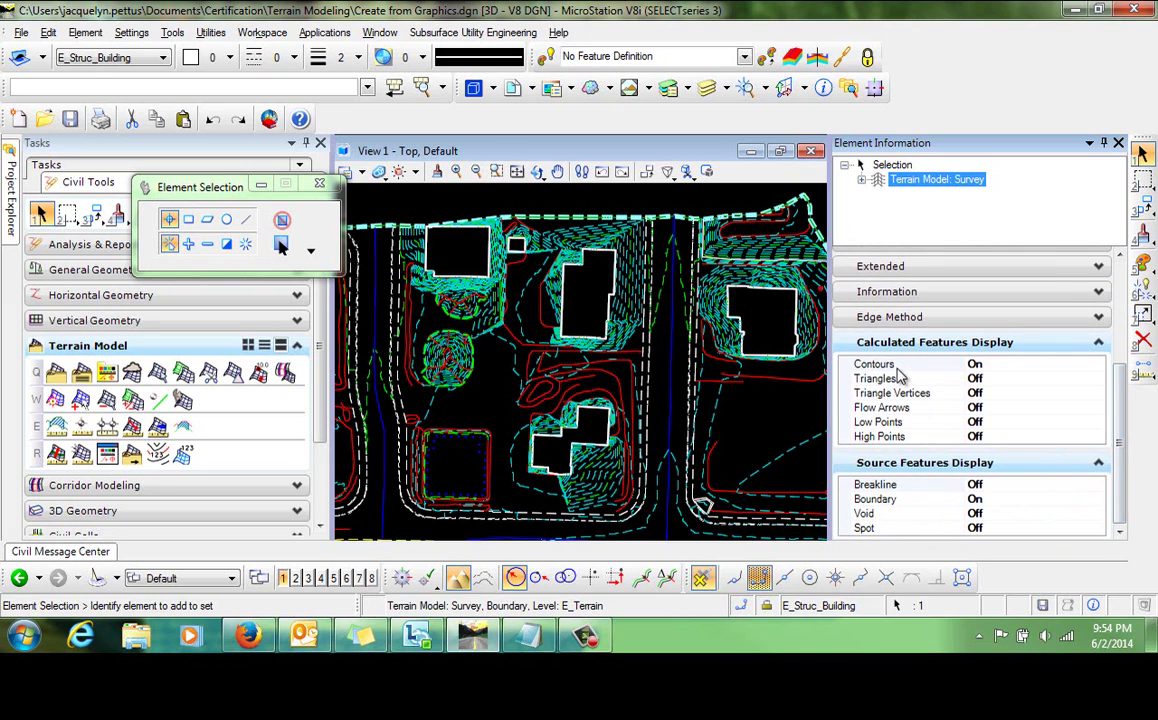
double_click(893, 365)
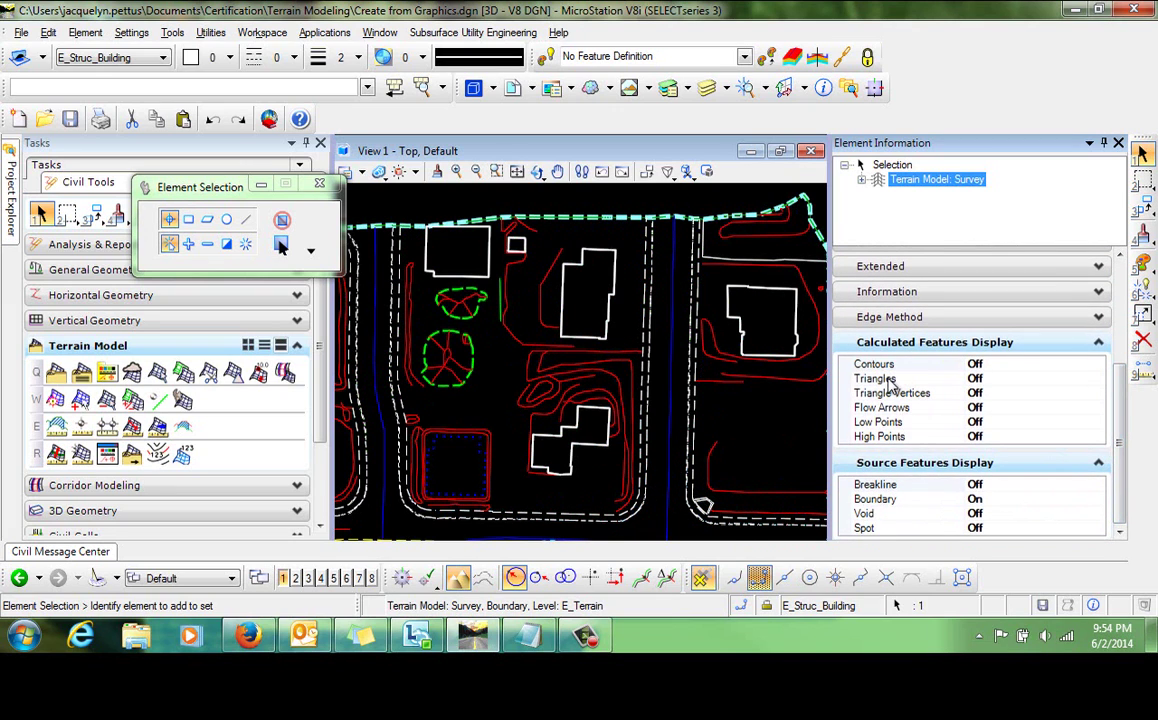